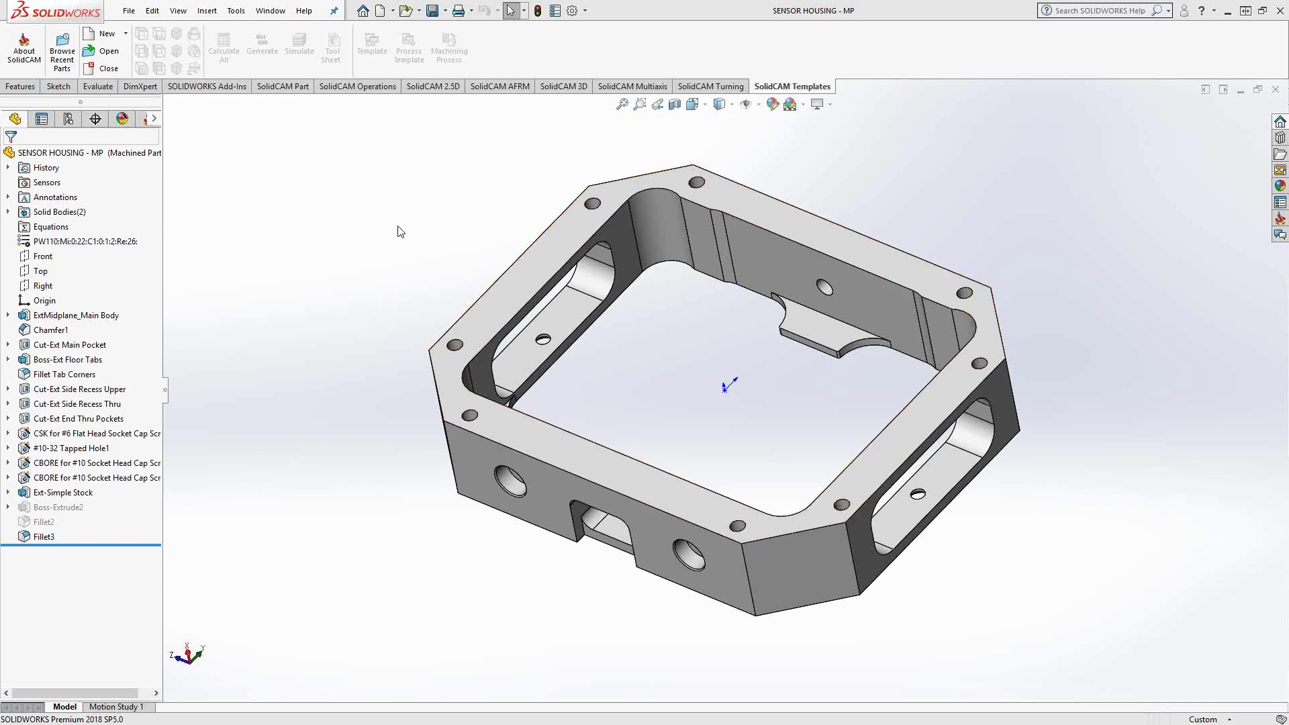
Step: Start a new SolidCAM Milling part for the sensor housing from Tools > SolidCAM > New
middle_click_drag(395, 230, 430, 215)
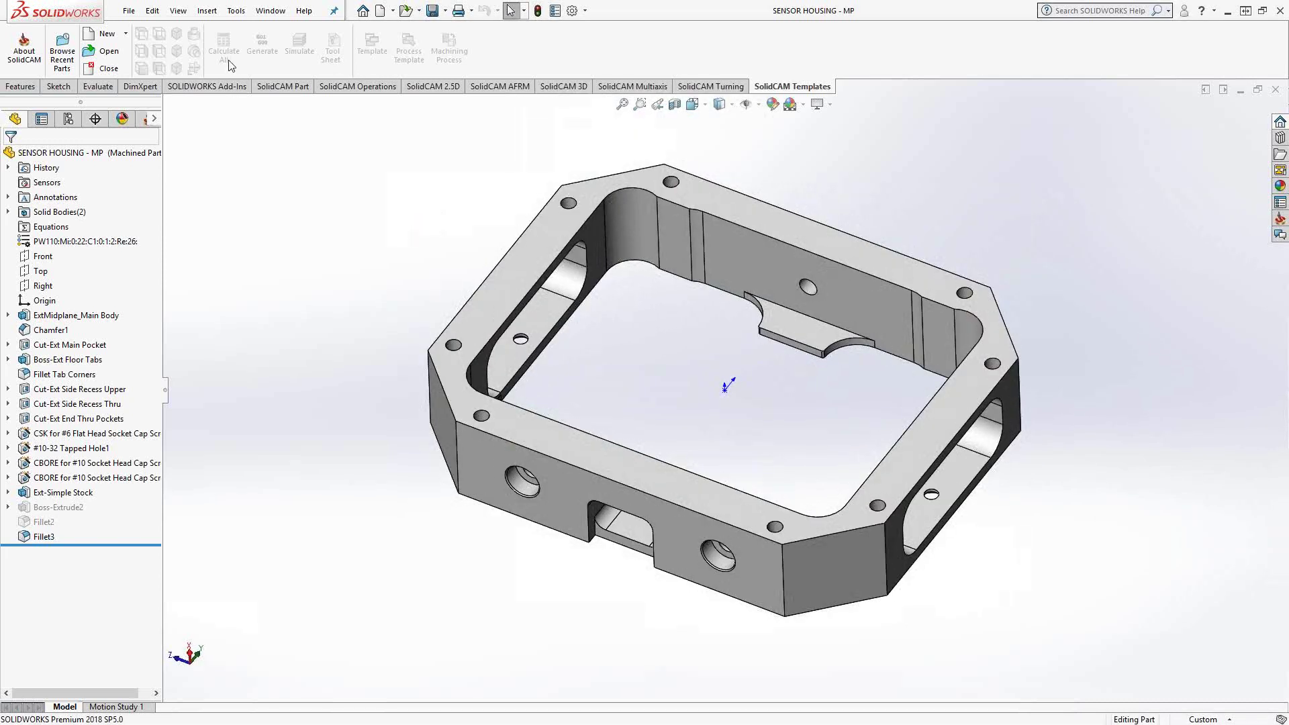
left_click(236, 11)
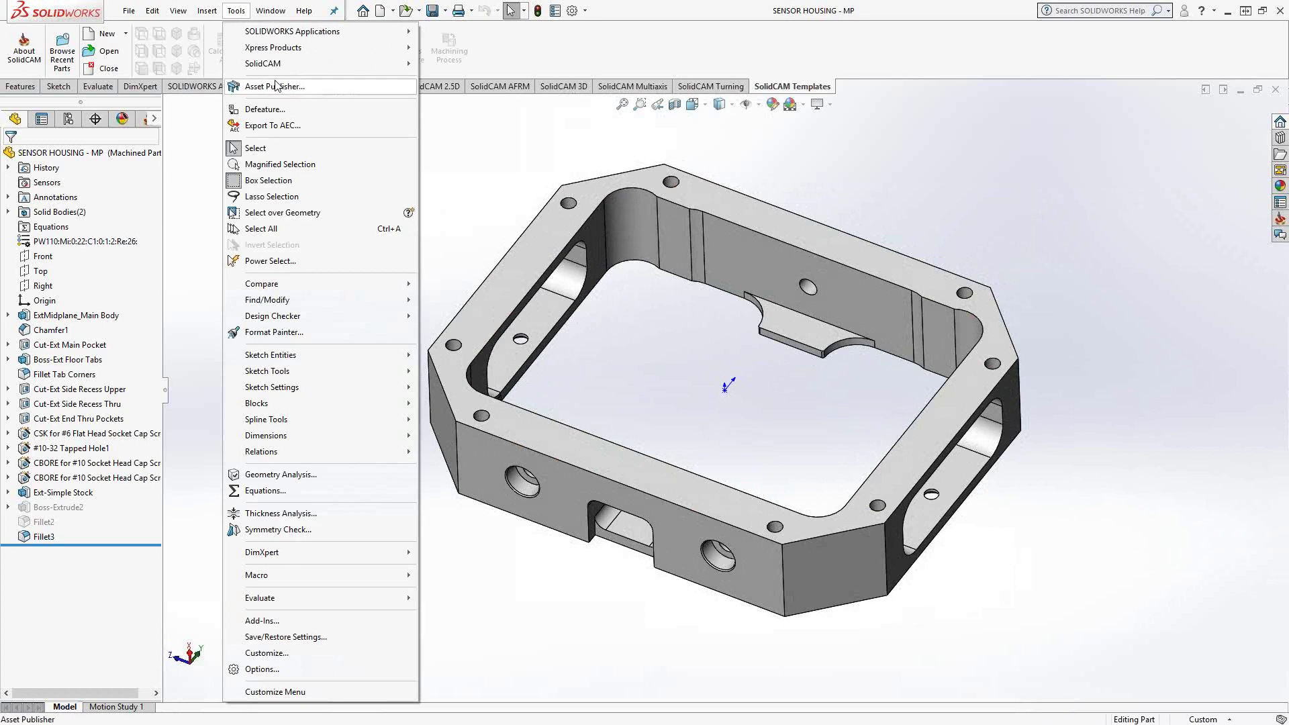
mouse_move(274, 64)
mouse_move(515, 72)
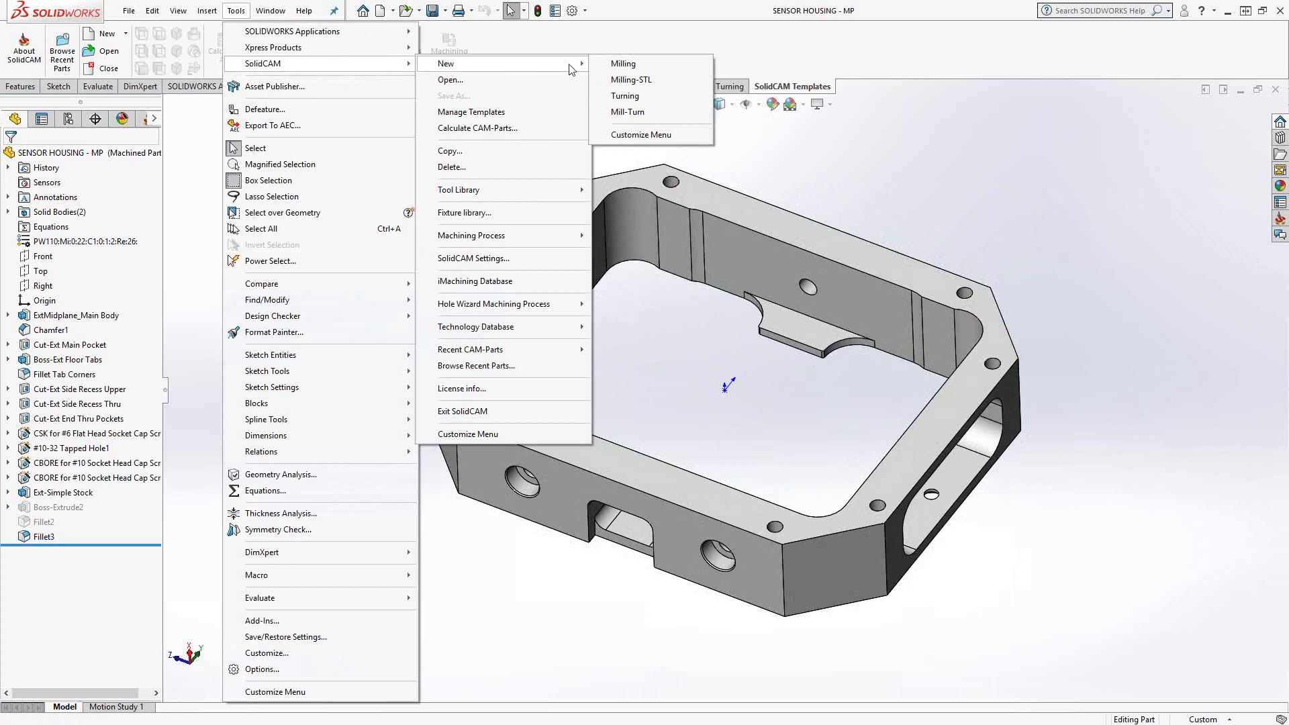
left_click(618, 65)
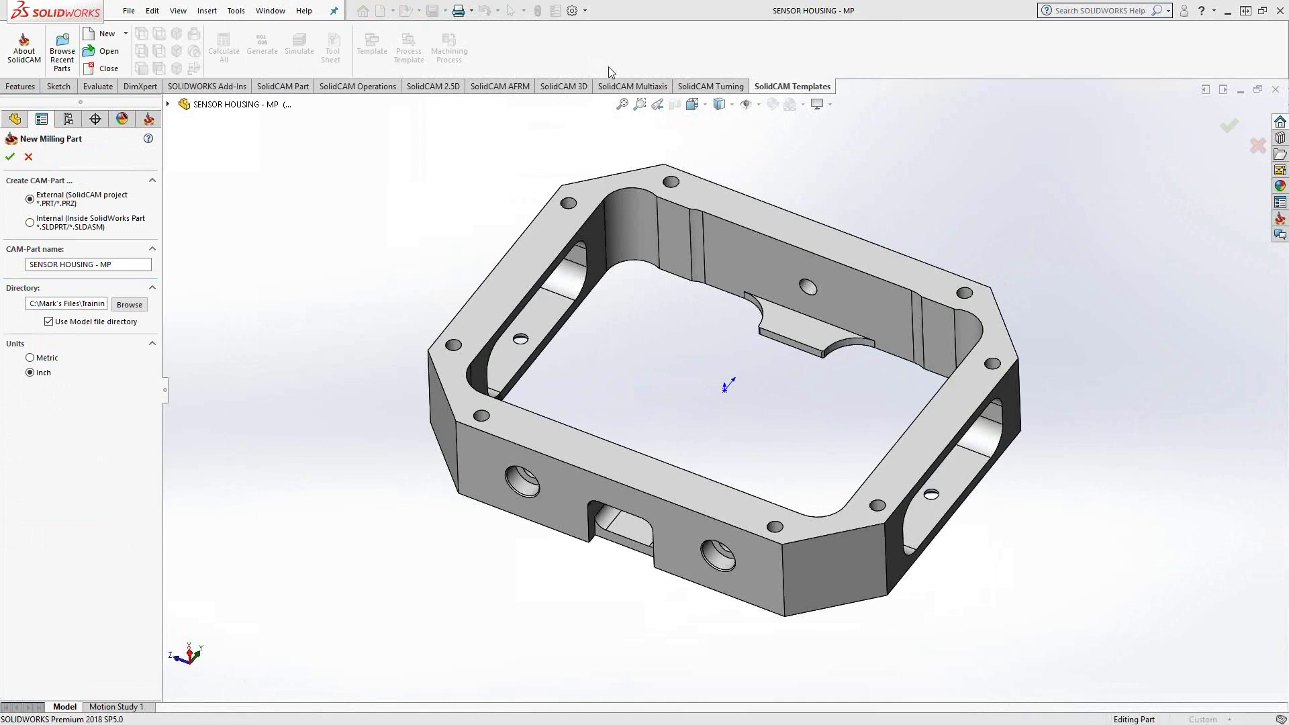
Step: Store the CAM-Part internally as SENSOR HOUSING - MP_Milling and expand the flyout feature tree
left_click(63, 224)
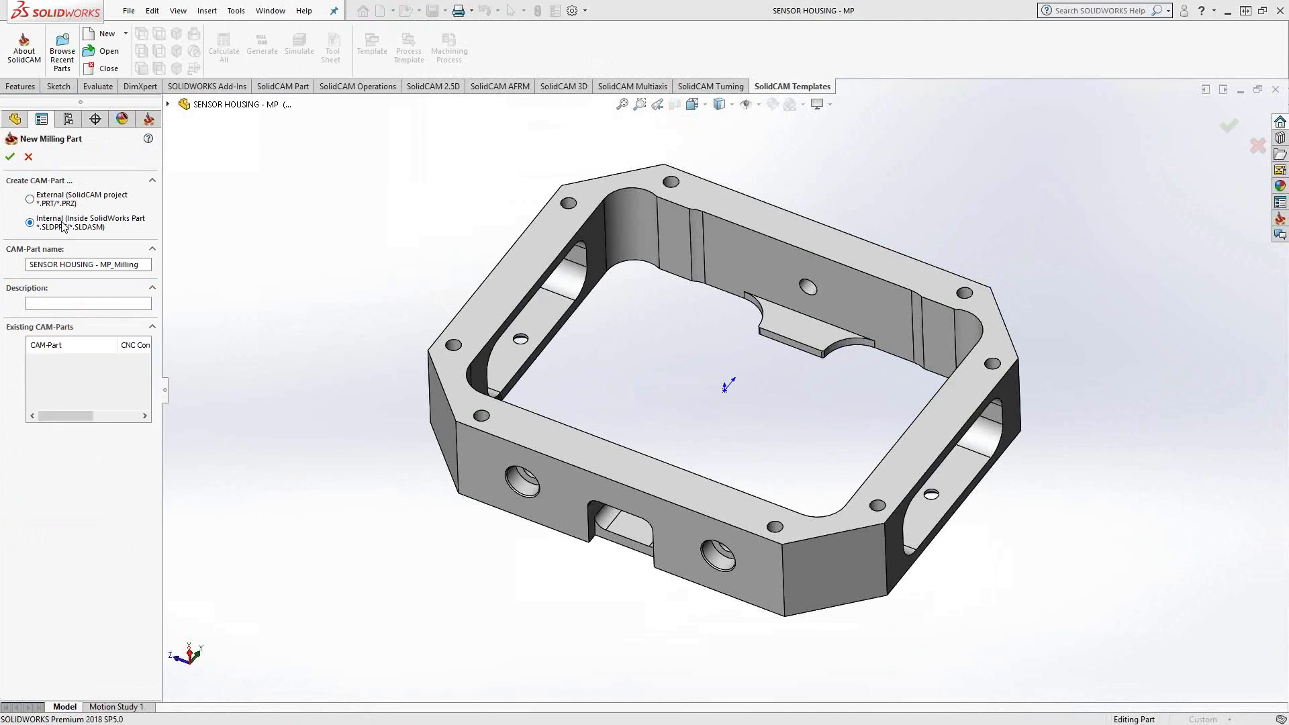
left_click(61, 263)
left_click(168, 105)
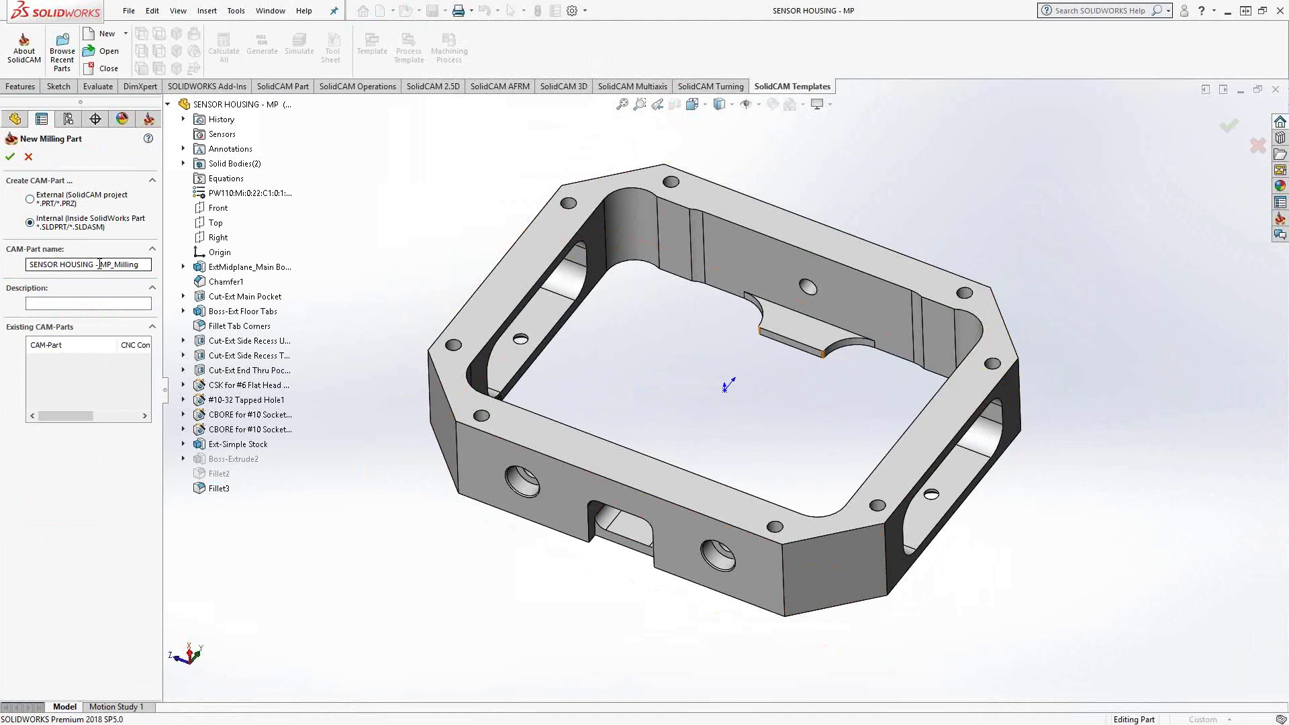
Step: Switch the CAM-Part back to an External project and collapse the flyout feature tree
left_click(47, 205)
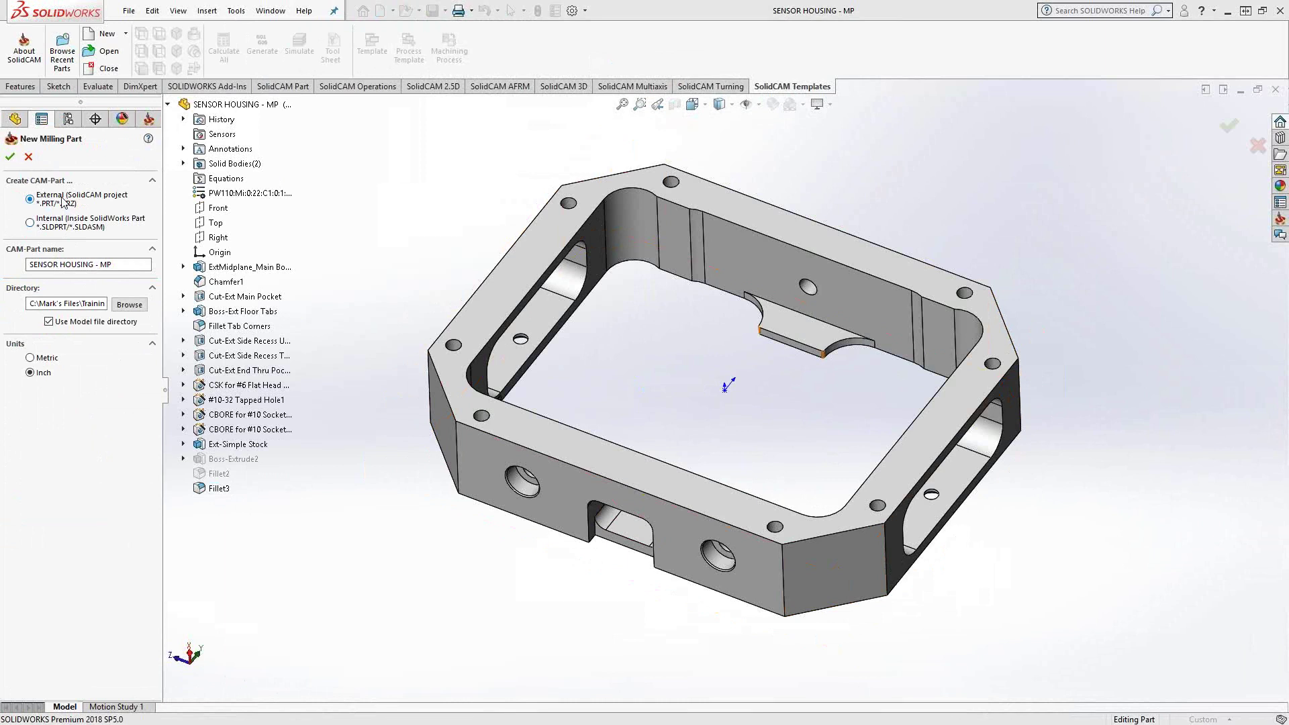
left_click(169, 104)
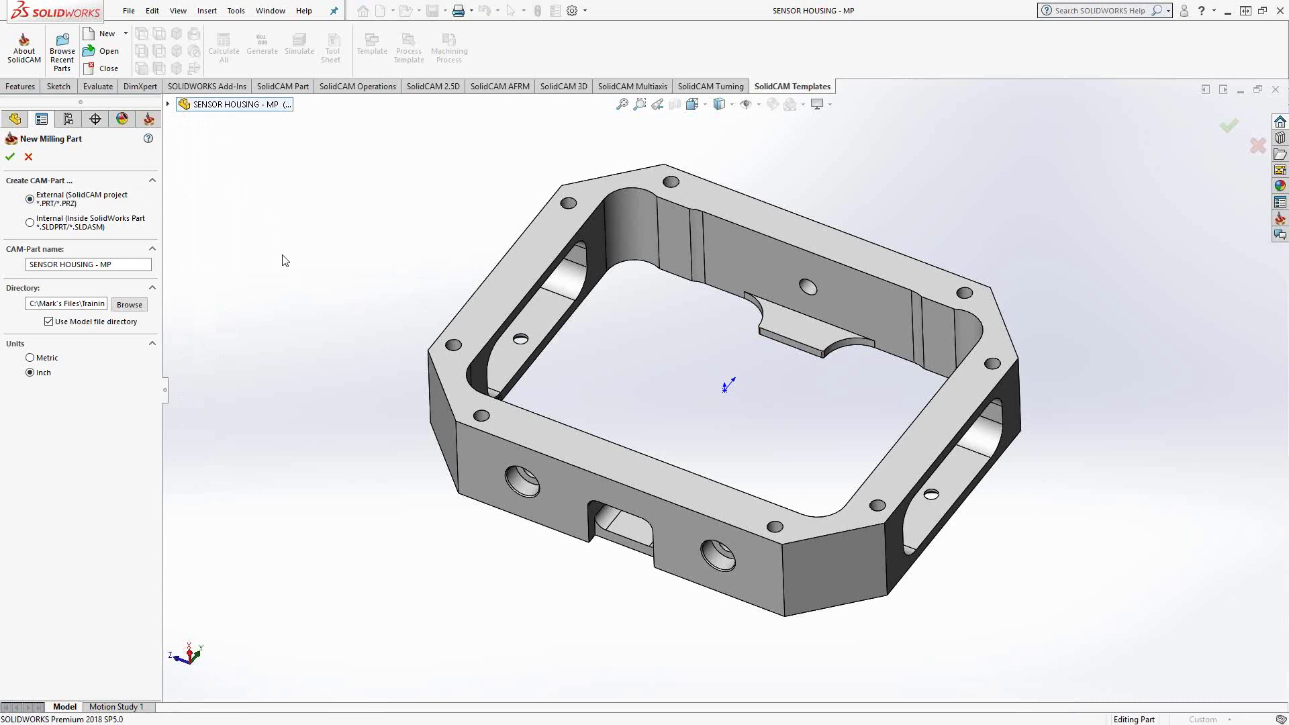
Step: Rename the CAM-Part to SENSOR HOUSING - MP0000 with Use Model file directory left on
left_click(123, 264)
left_click(149, 265)
type("00000")
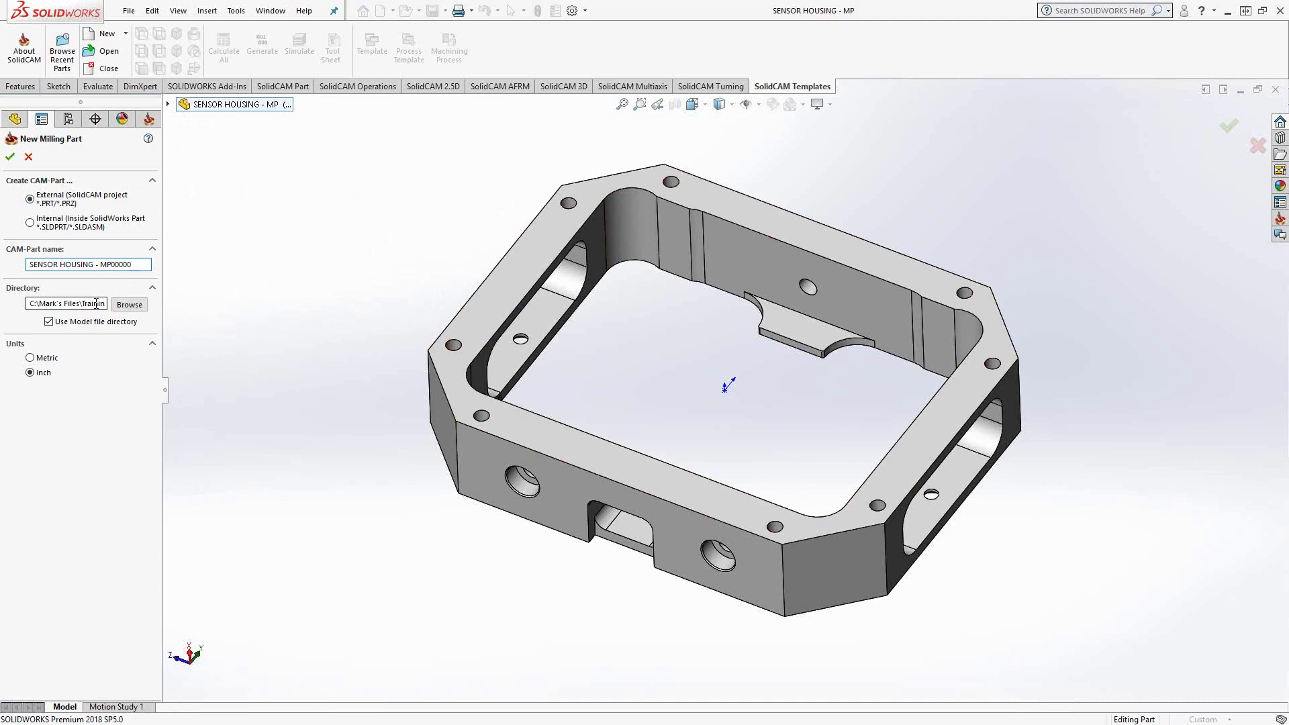
left_click(48, 321)
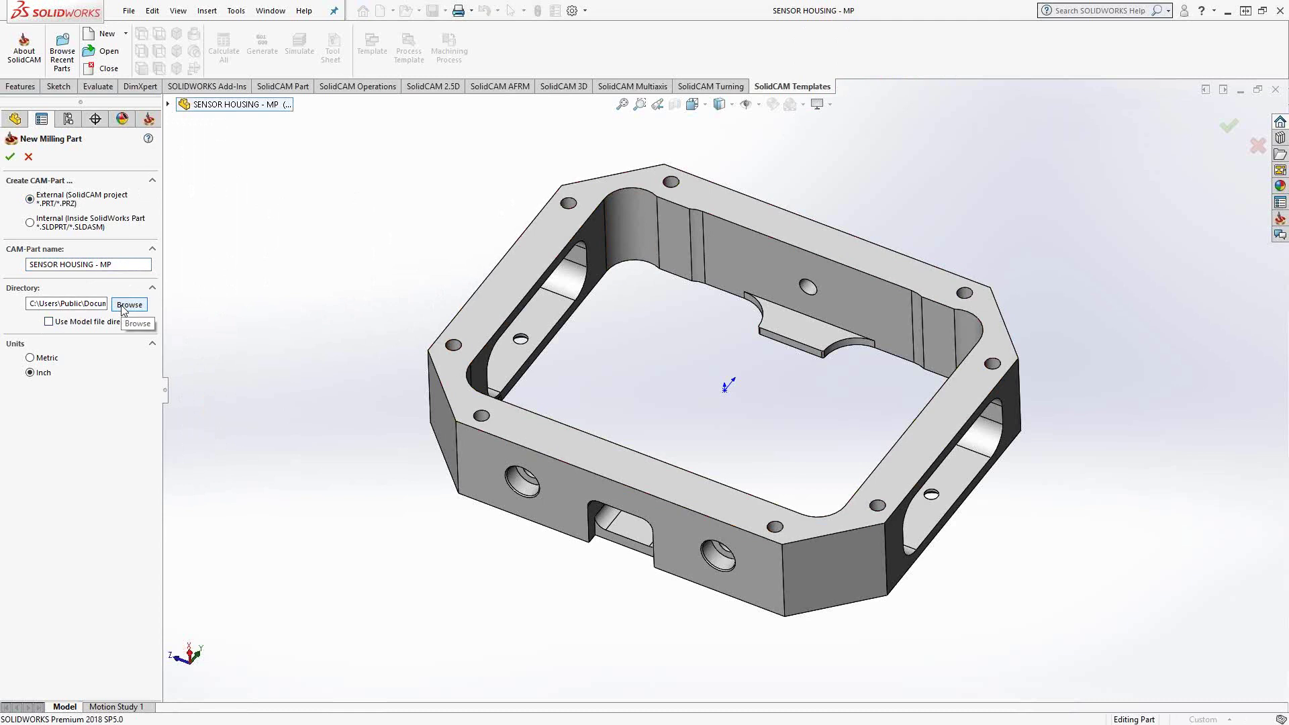
left_click(49, 322)
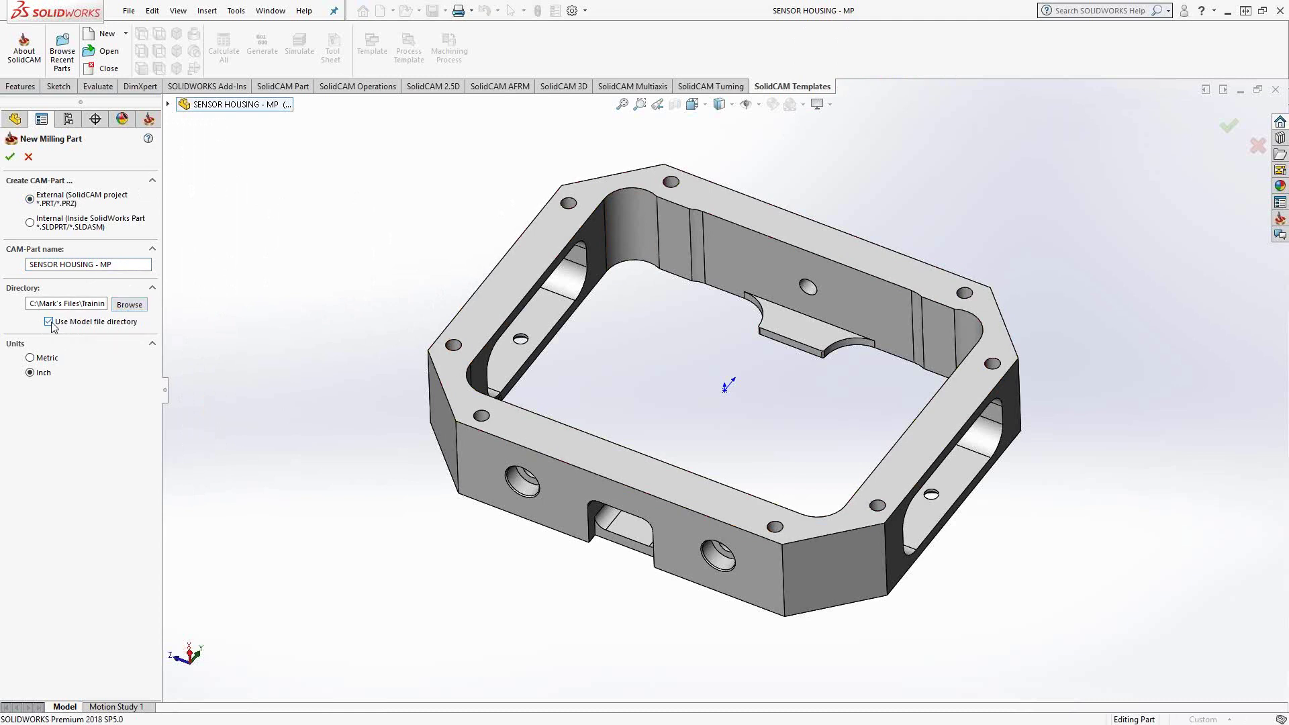
left_click(123, 265)
type("0000")
Step: Create the SENSOR HOUSING - MP0000 CAM-Part on the gMilling_Haas_SS_3x machine and begin CoordSys definition
left_click(11, 158)
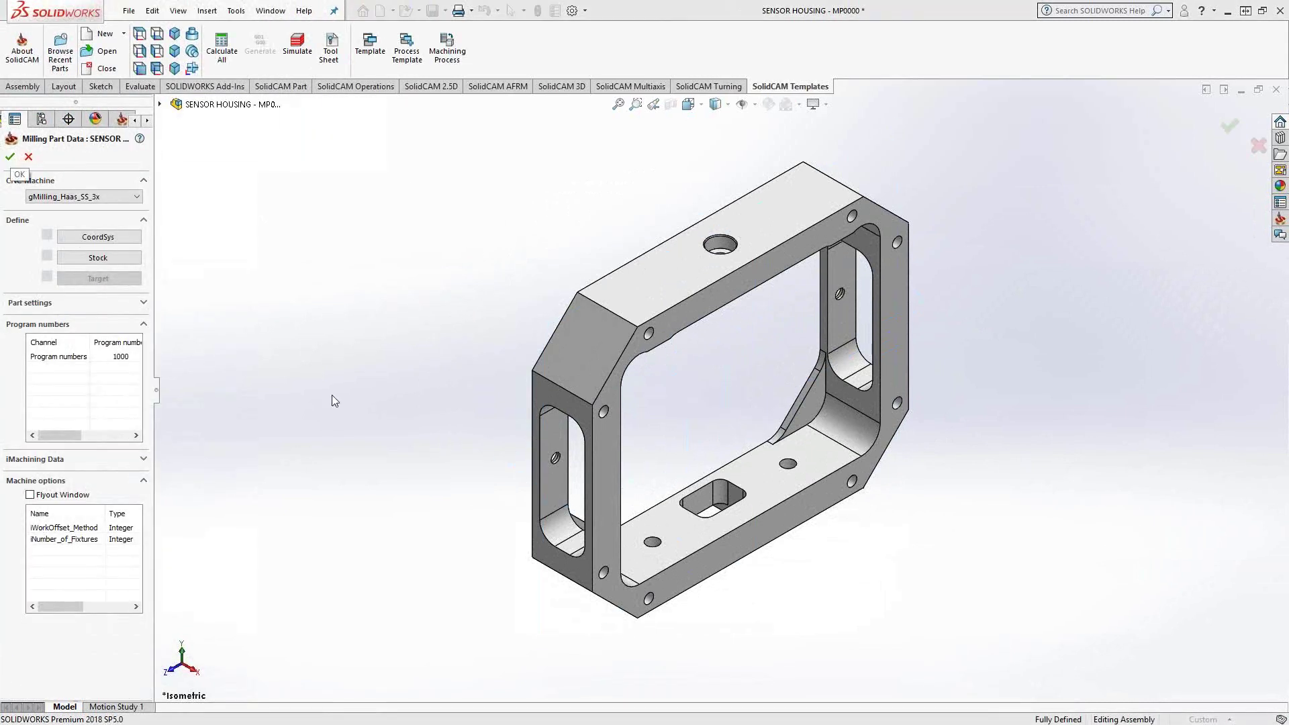
left_click_drag(156, 392, 206, 391)
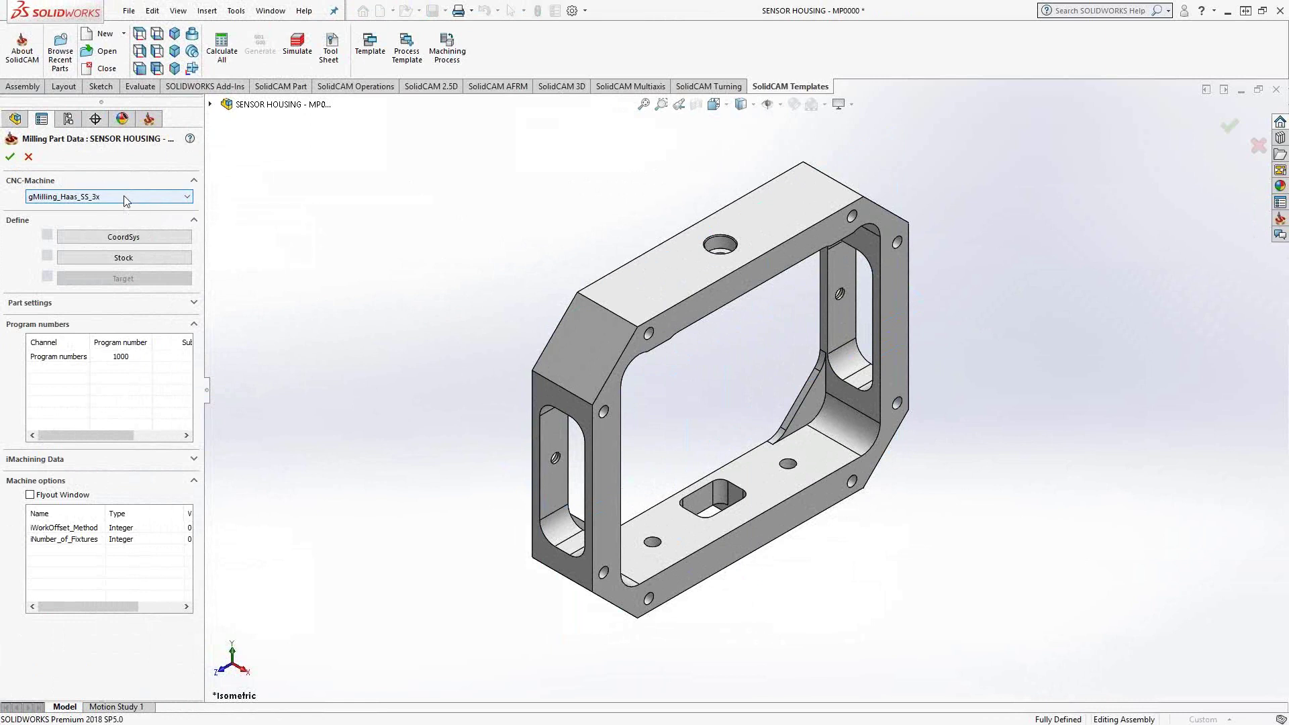
left_click(123, 197)
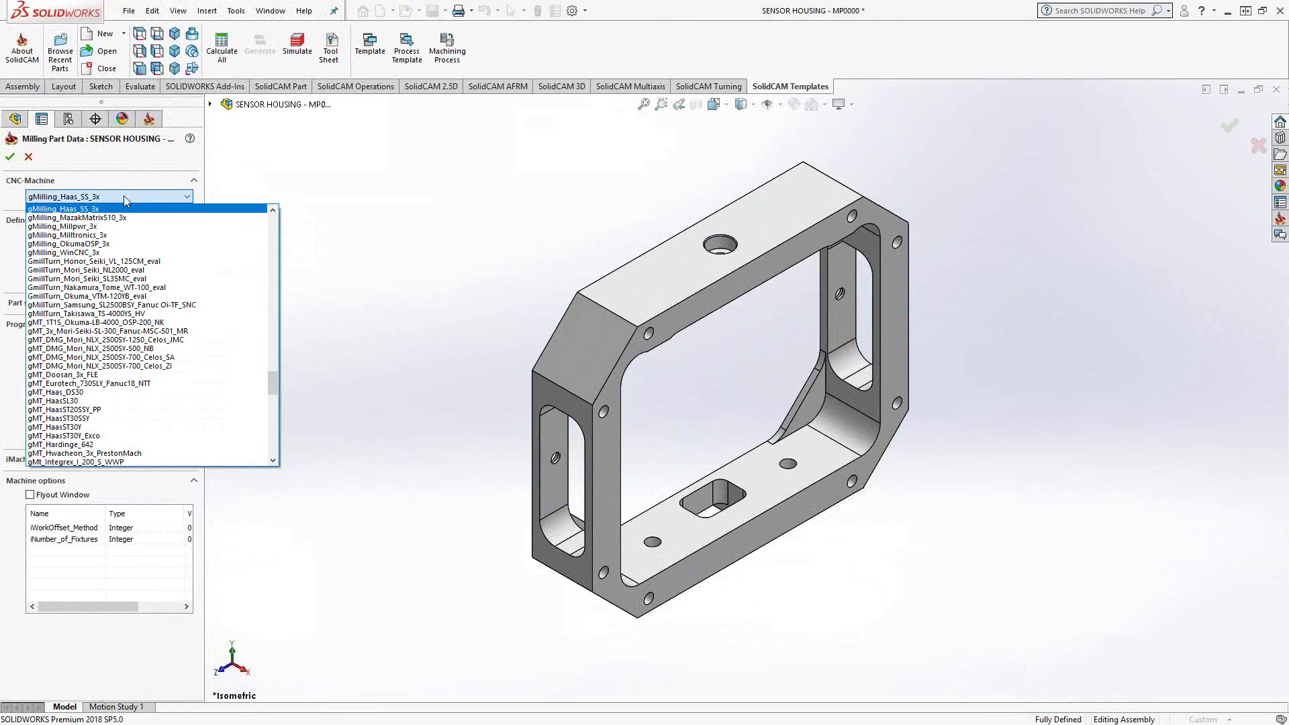
left_click(360, 200)
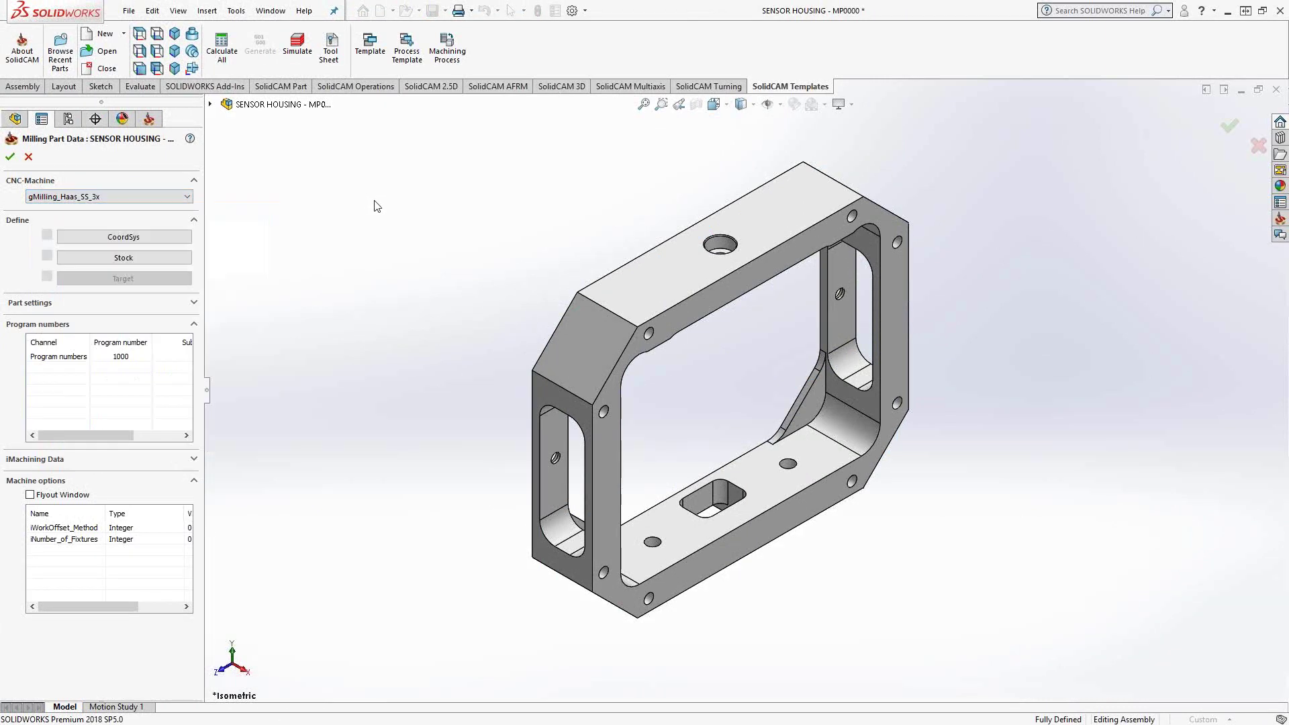
left_click(160, 238)
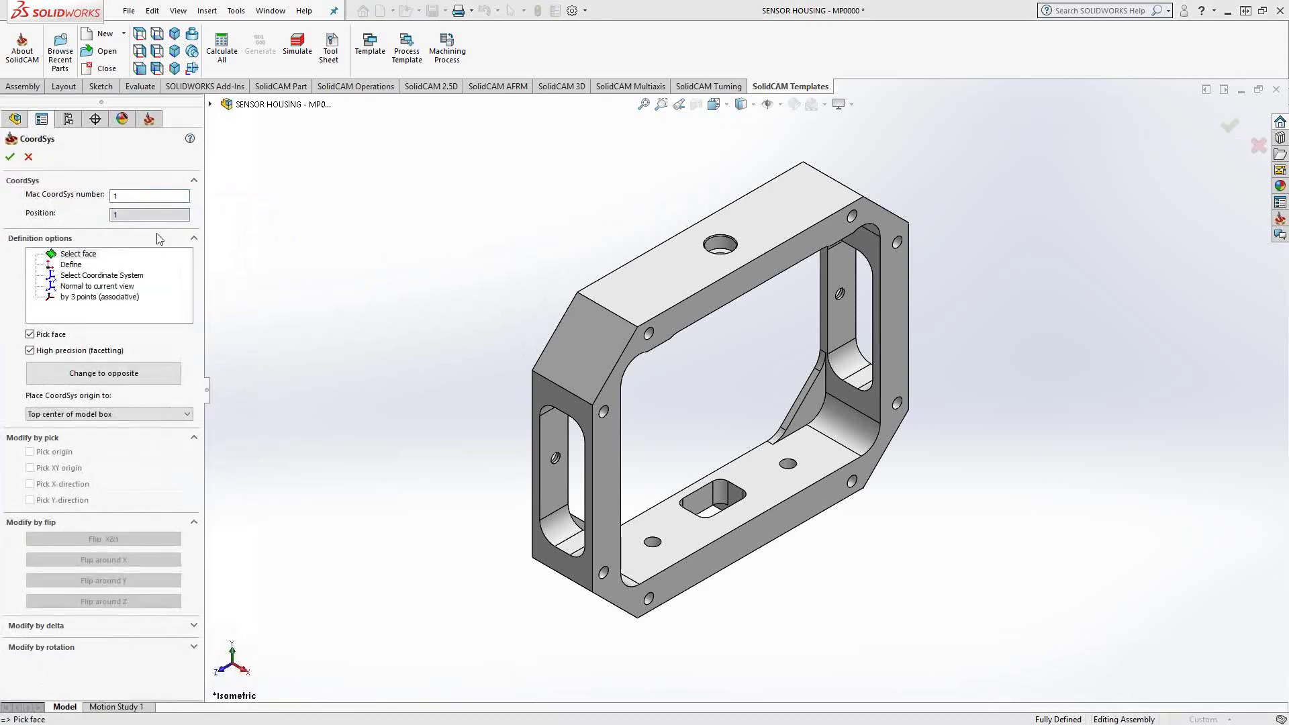
Step: Orbit to the top face and choose the 'by 3 points (associative)' CoordSys definition
middle_click_drag(694, 433, 651, 372)
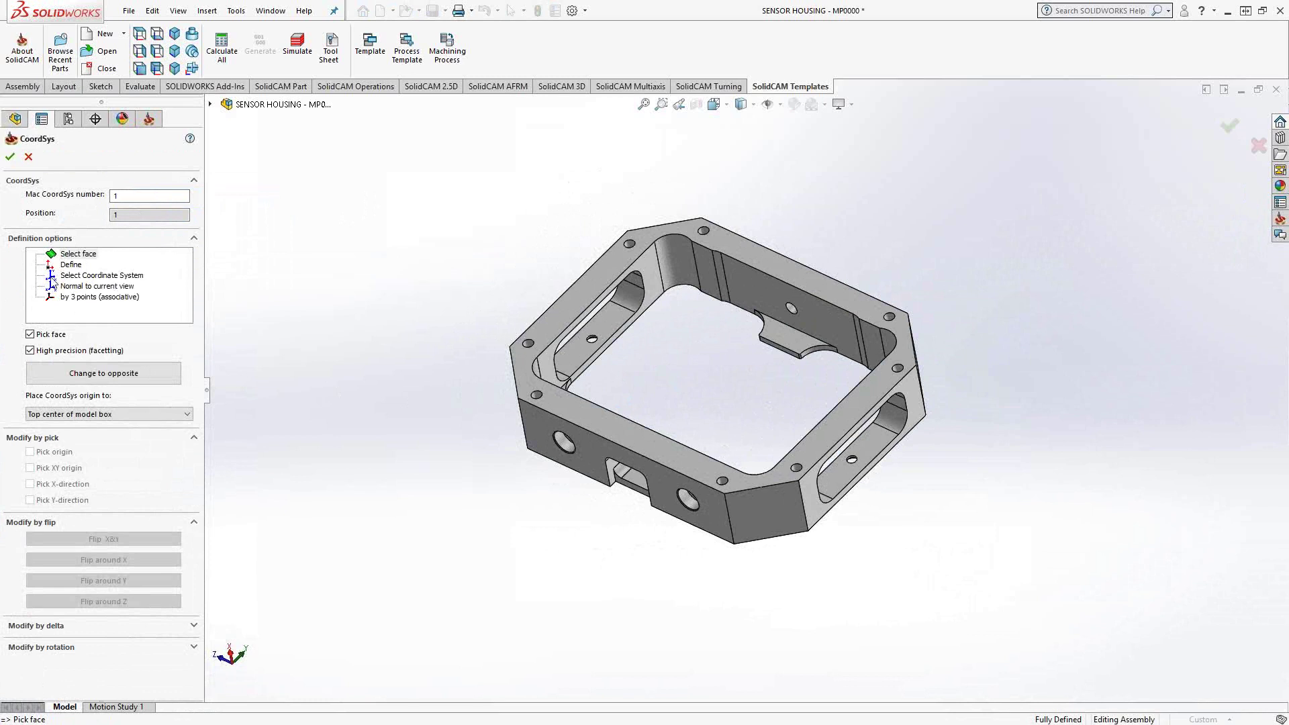
left_click(85, 298)
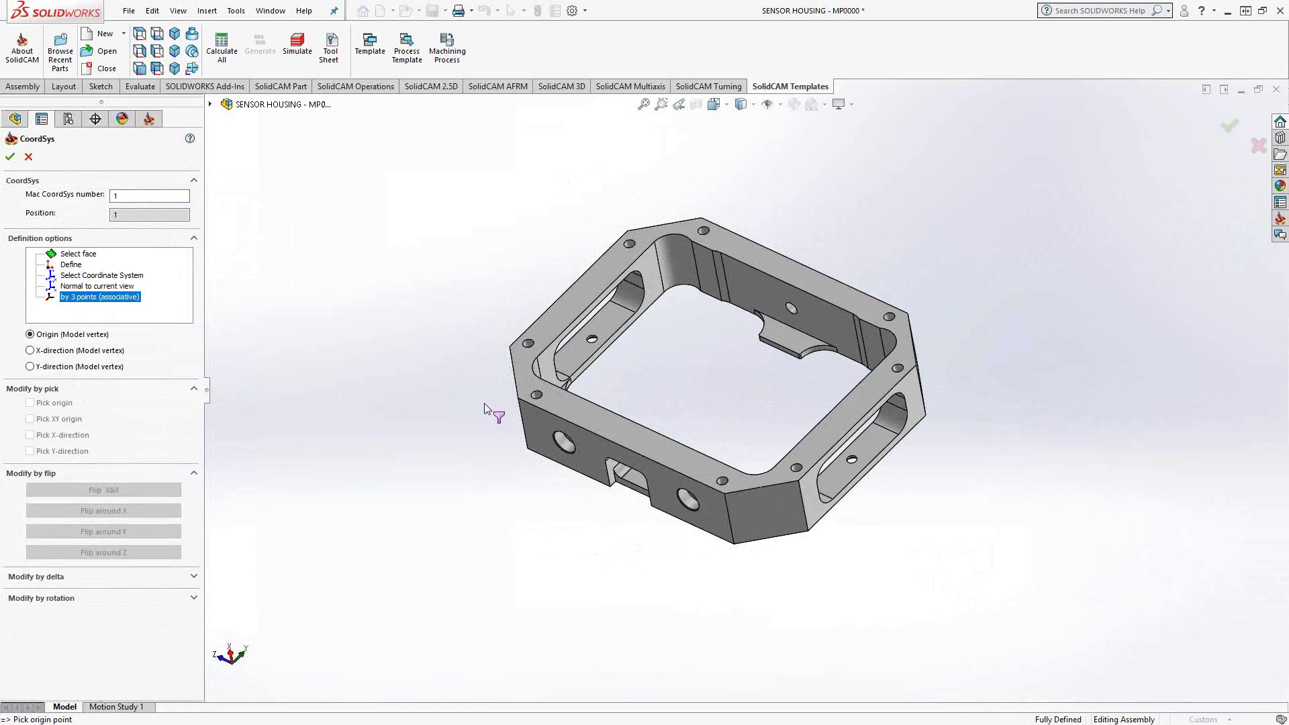
Step: Pick the corner vertex as CoordSys origin, then vertices for the X and Y directions
scroll(513, 390, "down", 2)
scroll(581, 380, "down", 2)
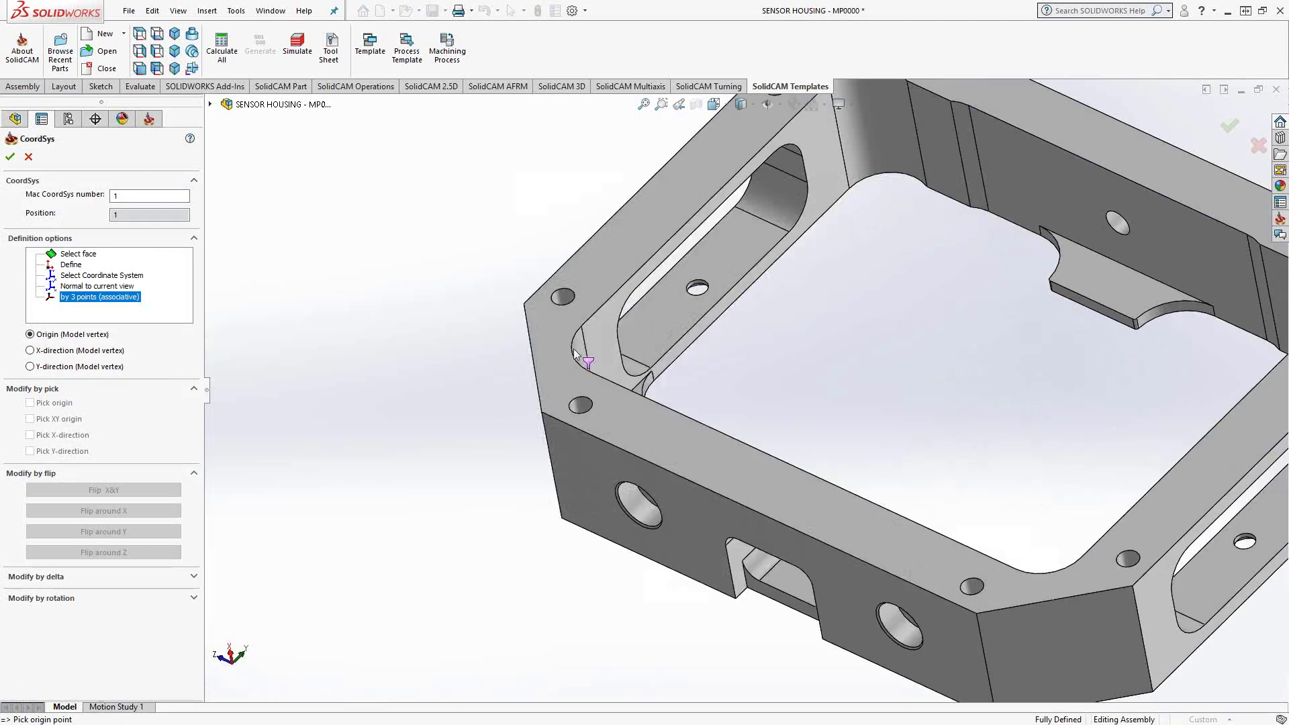
left_click(524, 305)
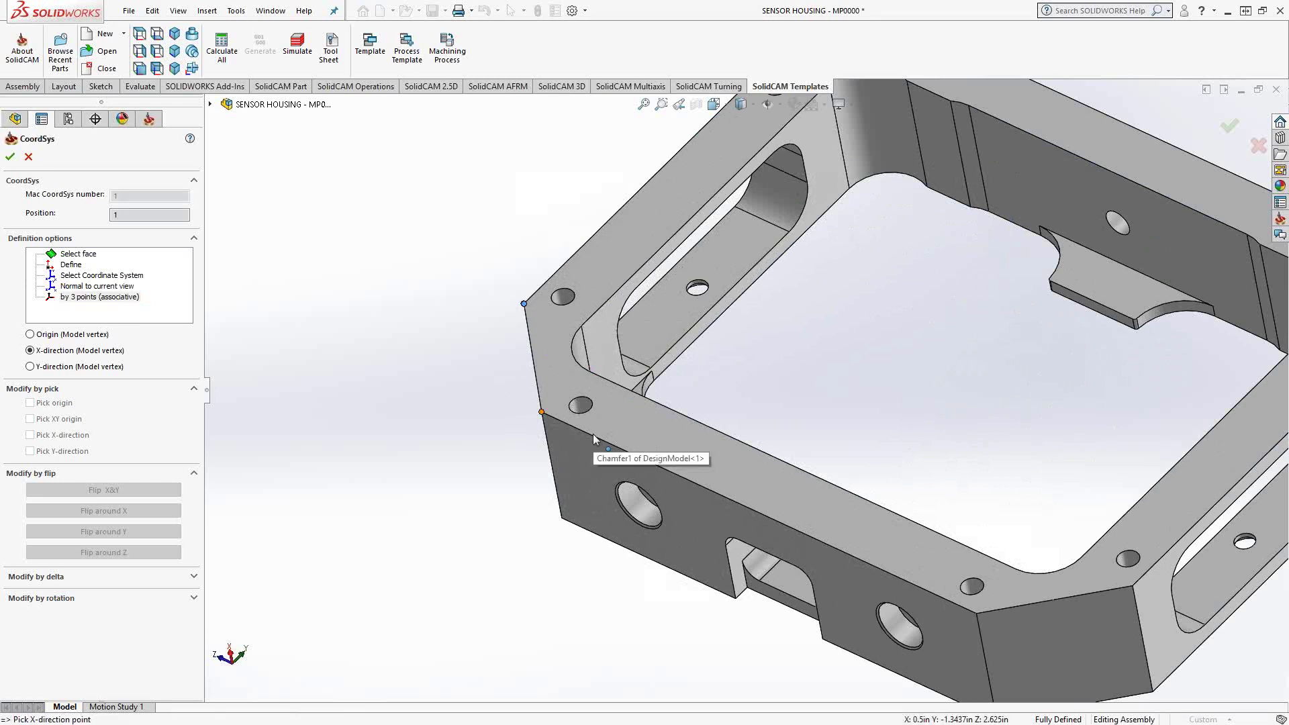
left_click(1130, 588)
scroll(980, 460, "up", 3)
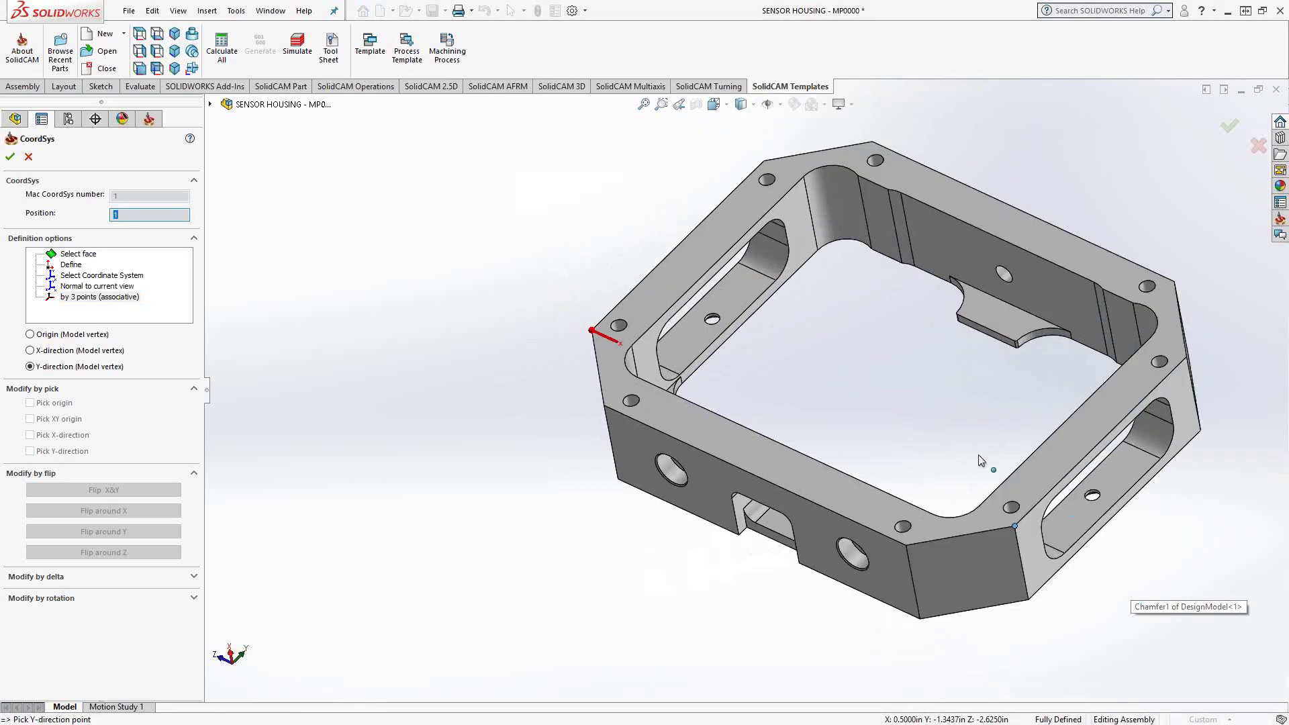
left_click(762, 162)
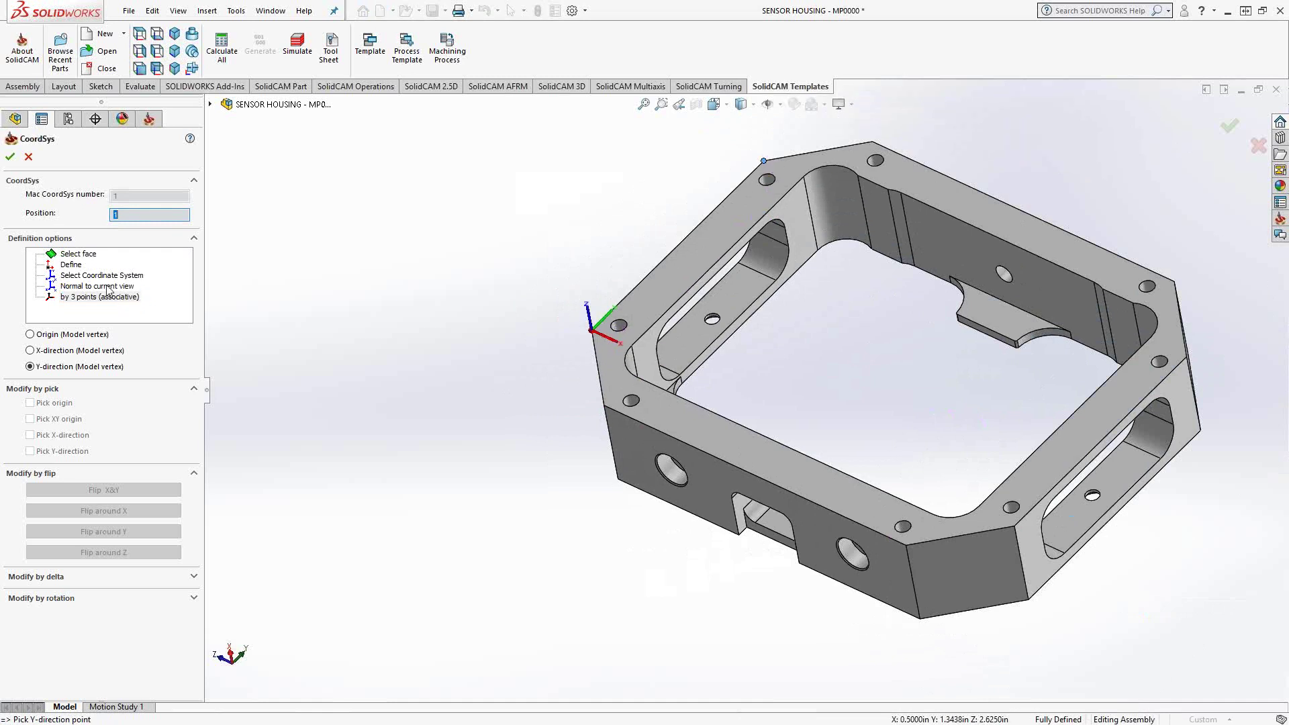
Step: Repick the CoordSys: origin at the corner vertex, X along the side edge, then a Y point
left_click(71, 265)
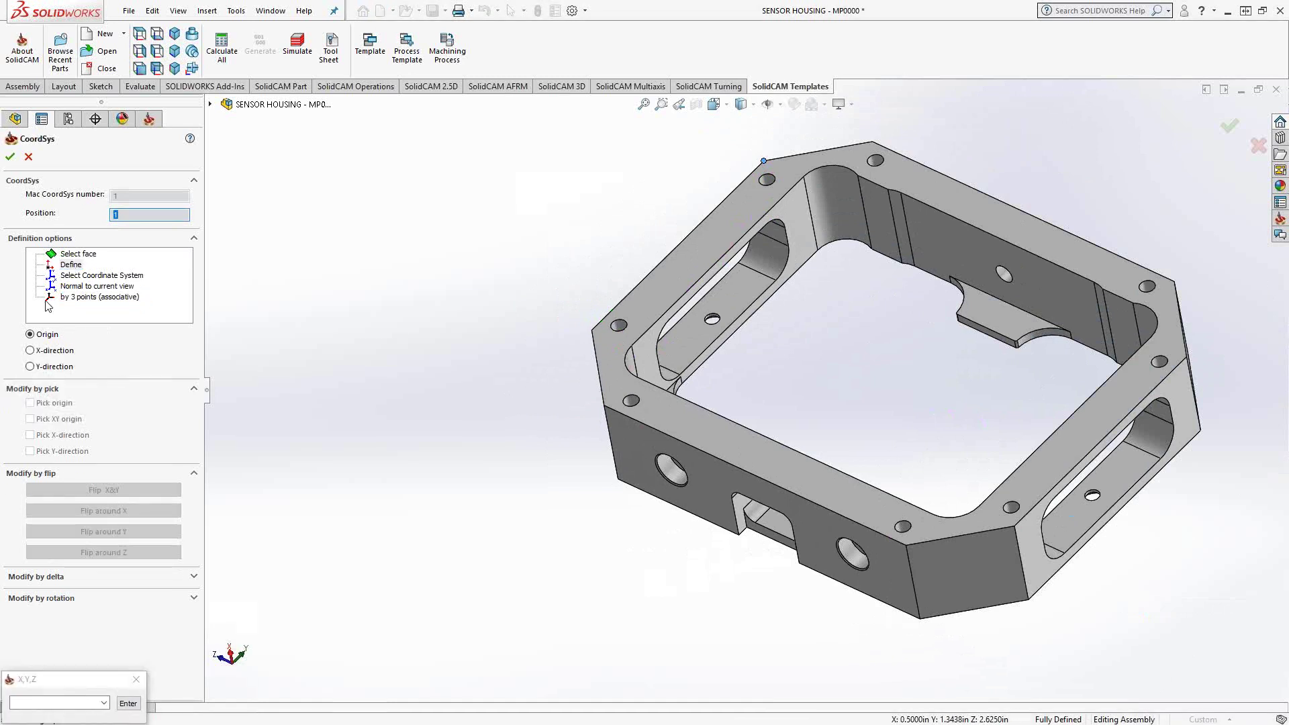
left_click(592, 331)
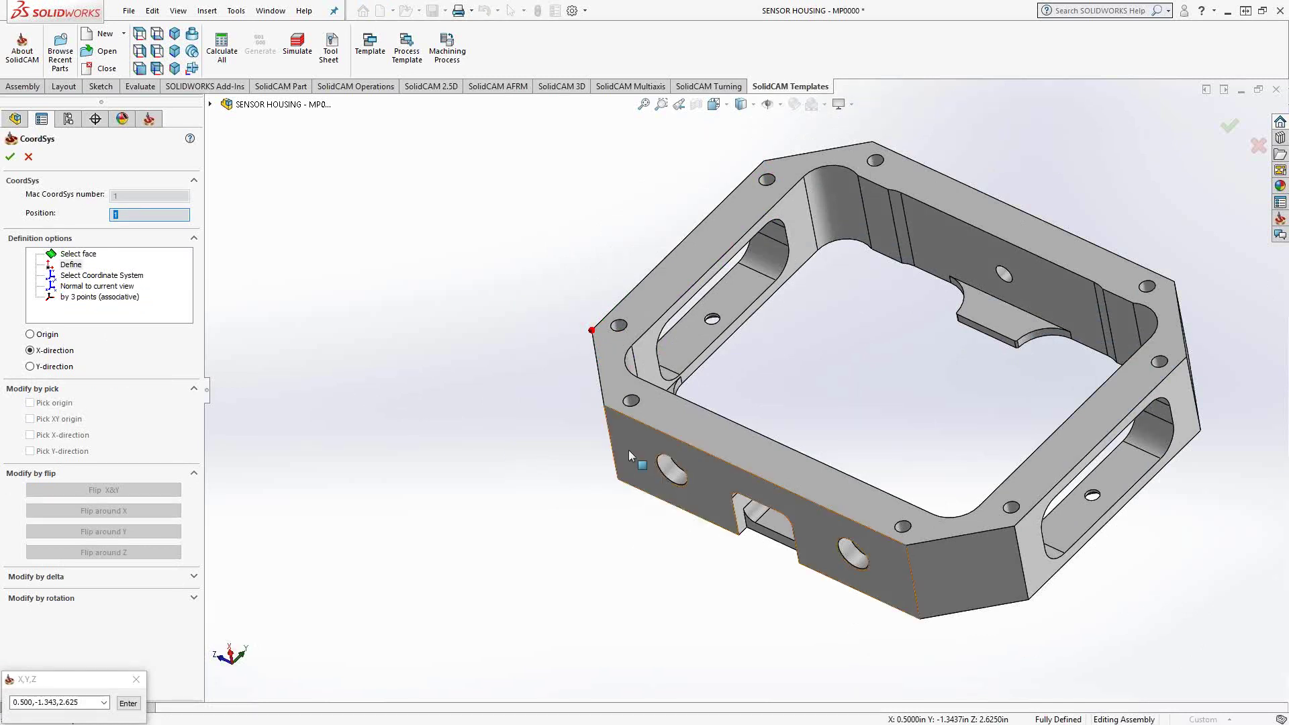
left_click(642, 423)
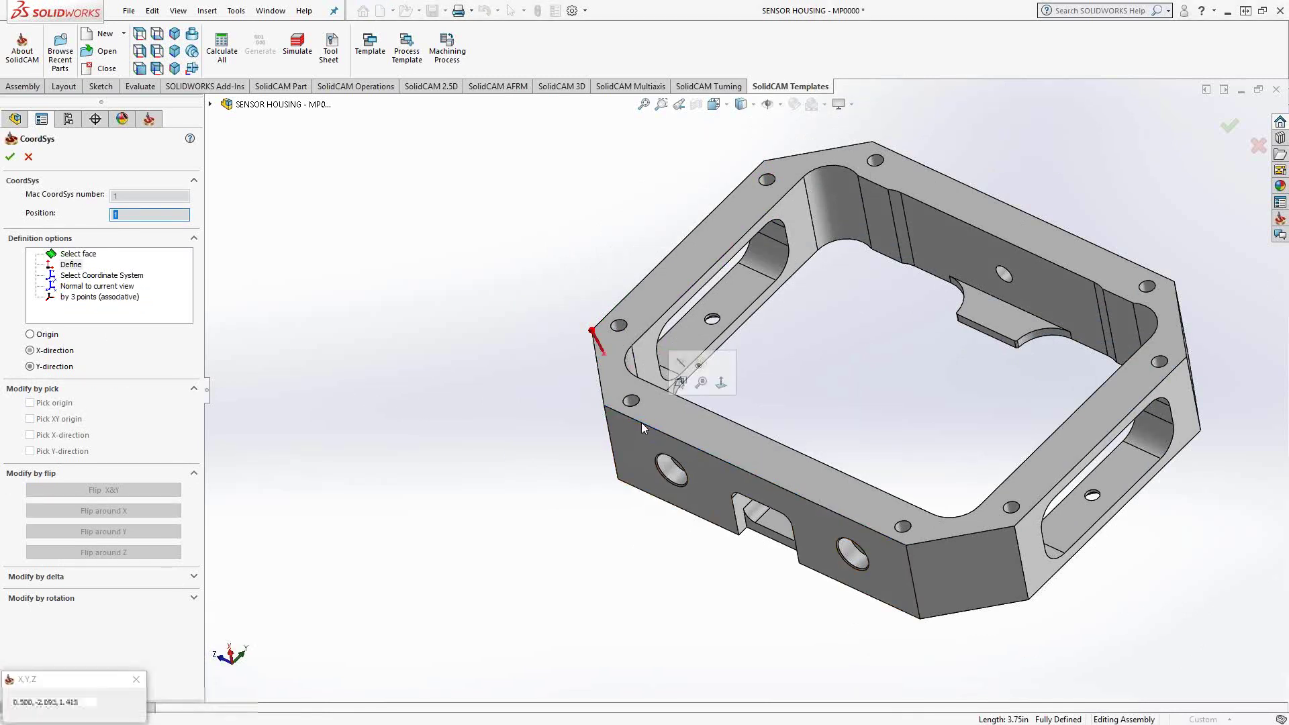
left_click(903, 545)
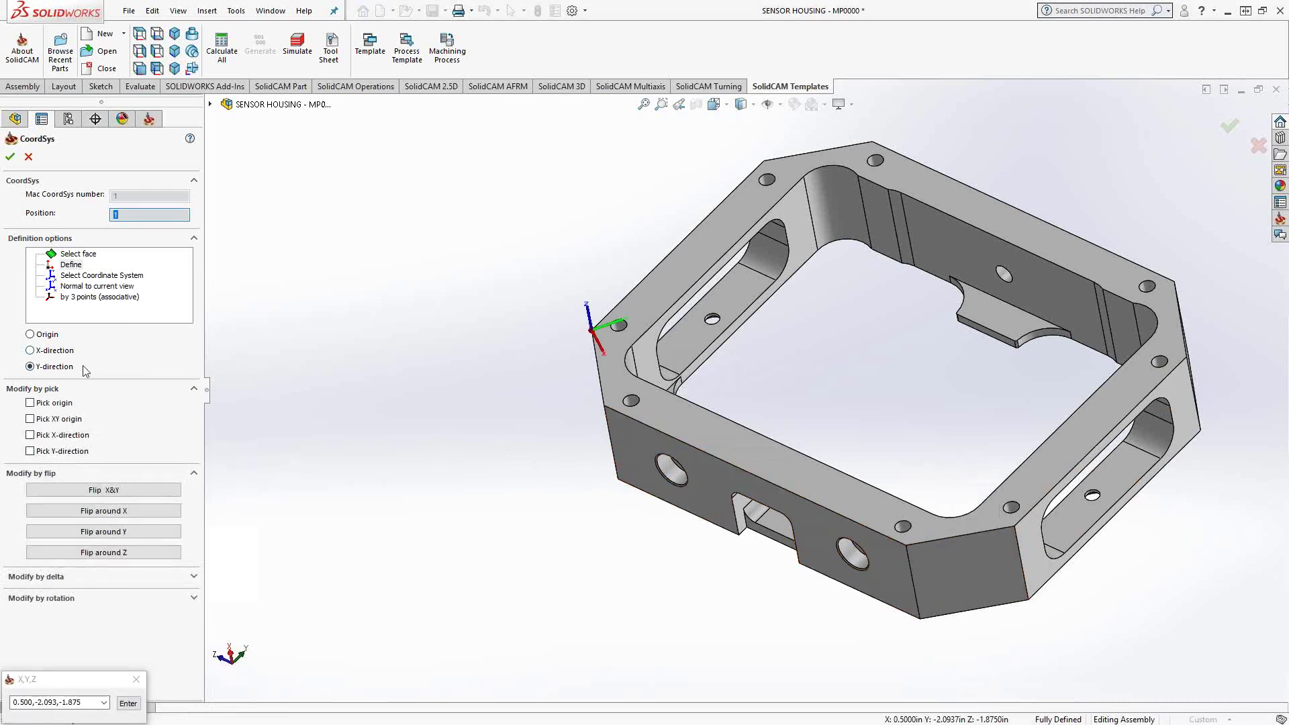
Step: Define the CoordSys at the top left corner, with X along the front edge and a Y direction
left_click(72, 265)
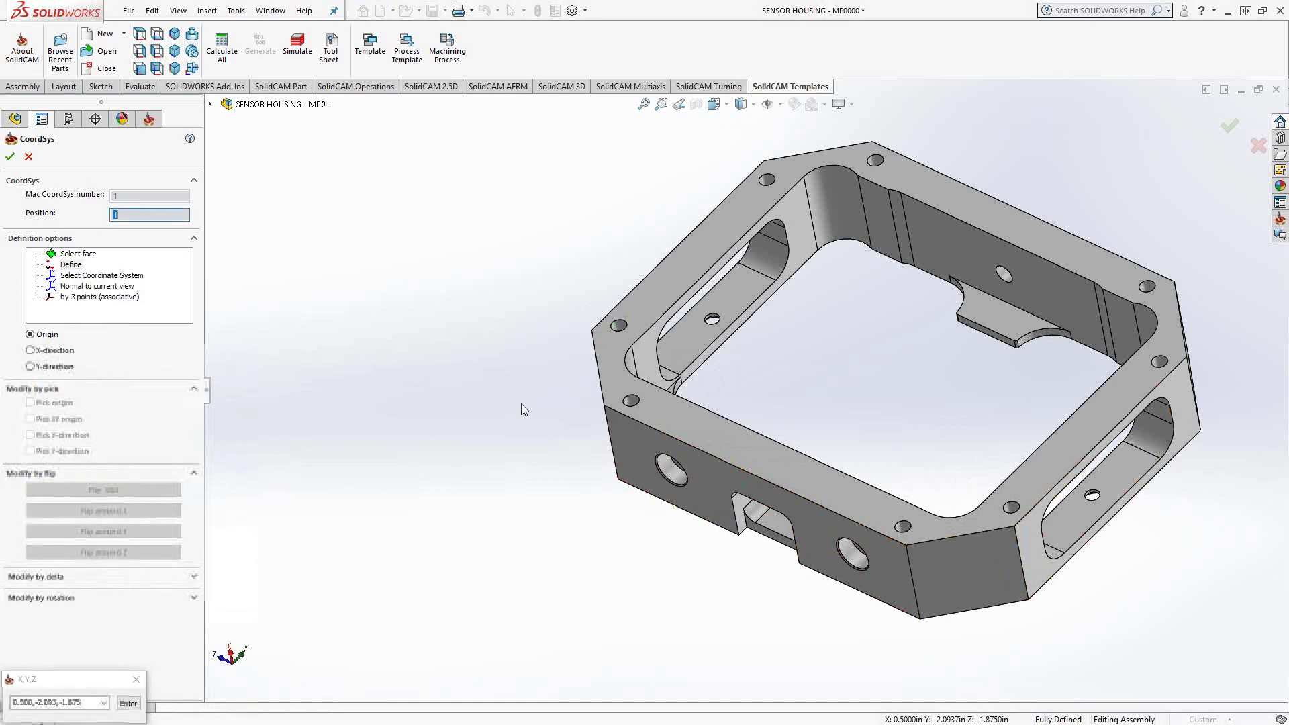
left_click(593, 331)
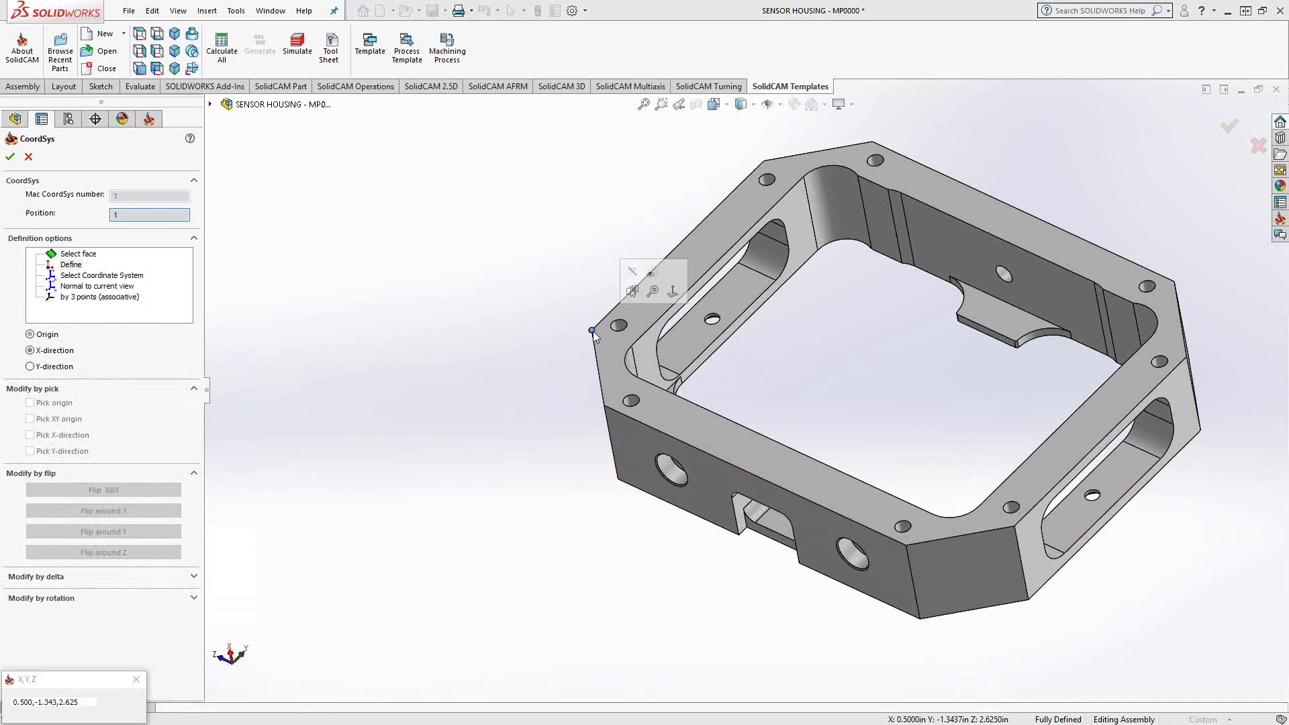
left_click(1014, 526)
left_click(768, 160)
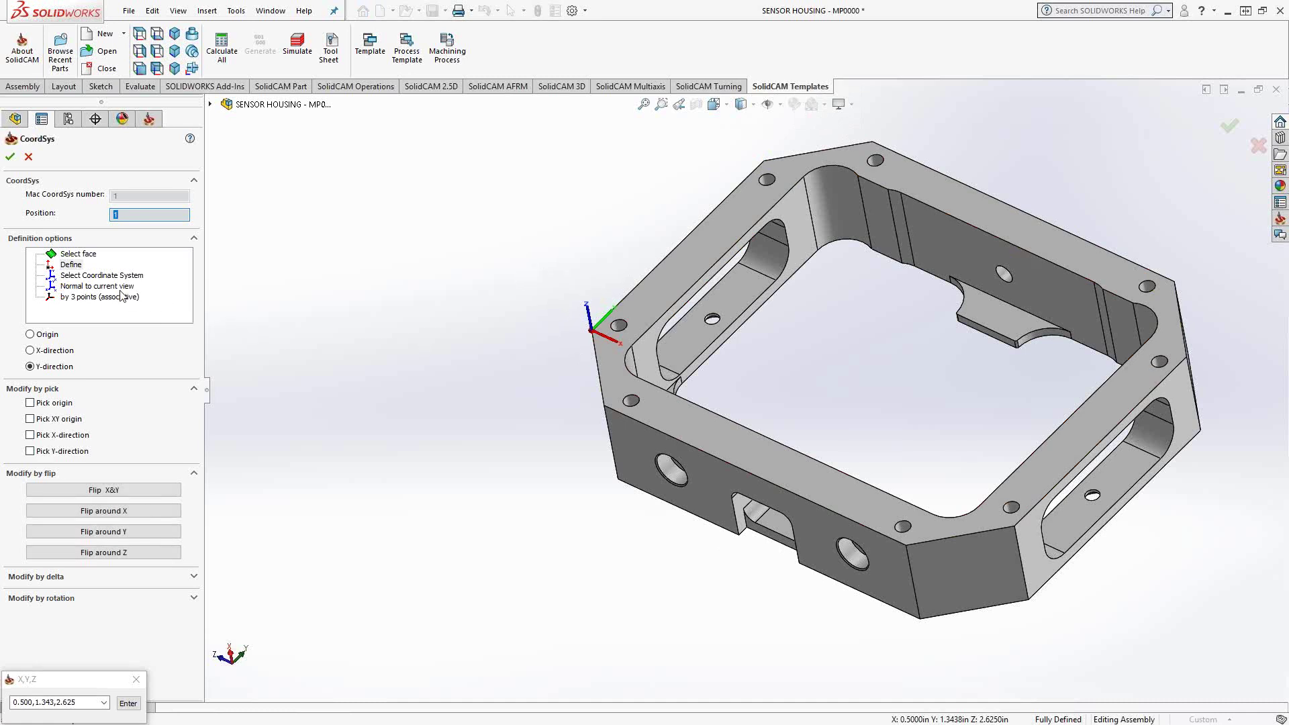
Step: Capture a CoordSys from the current view at the housing's top left corner and inspect the triad
left_click(90, 288)
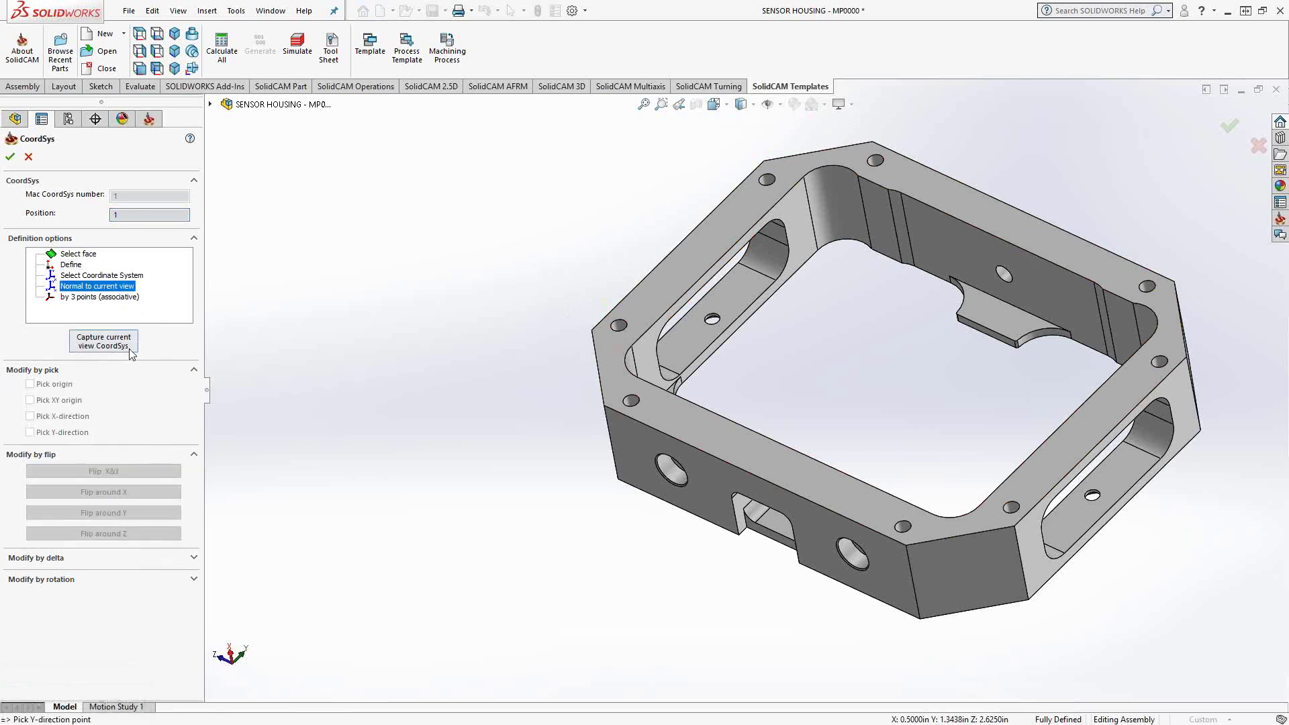
left_click(115, 347)
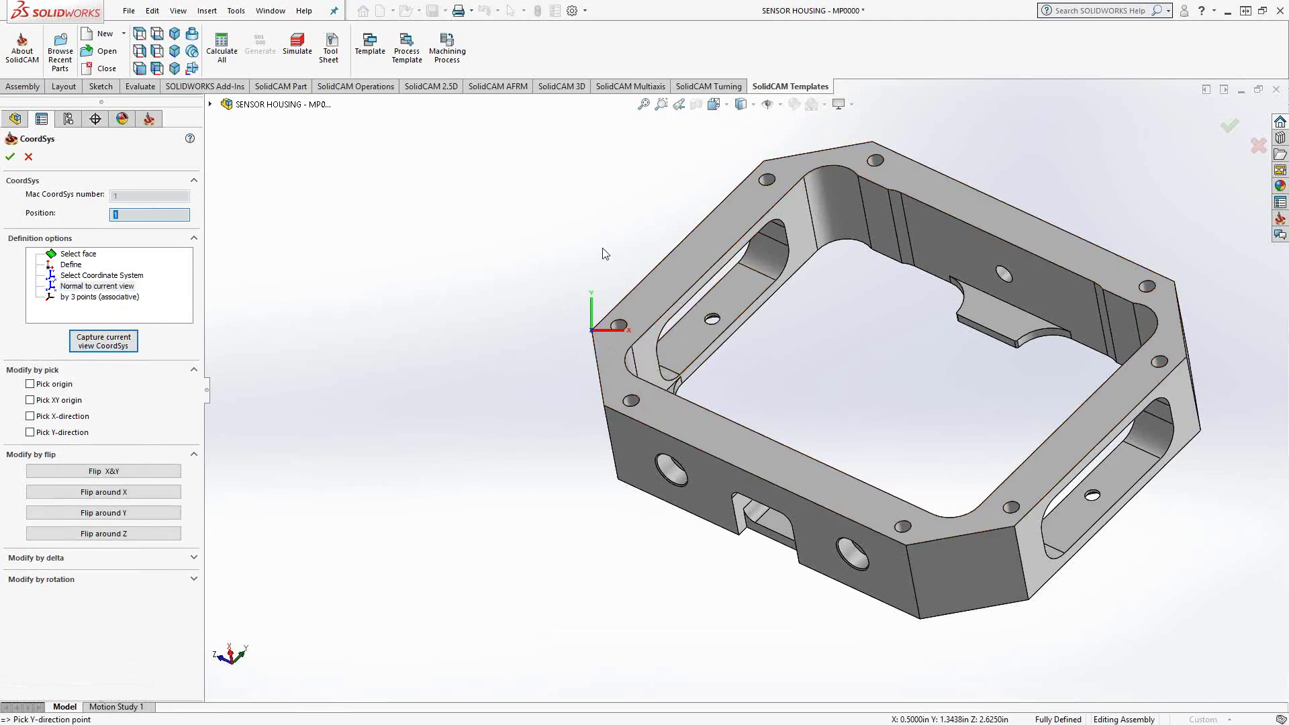
middle_click_drag(614, 330, 570, 338)
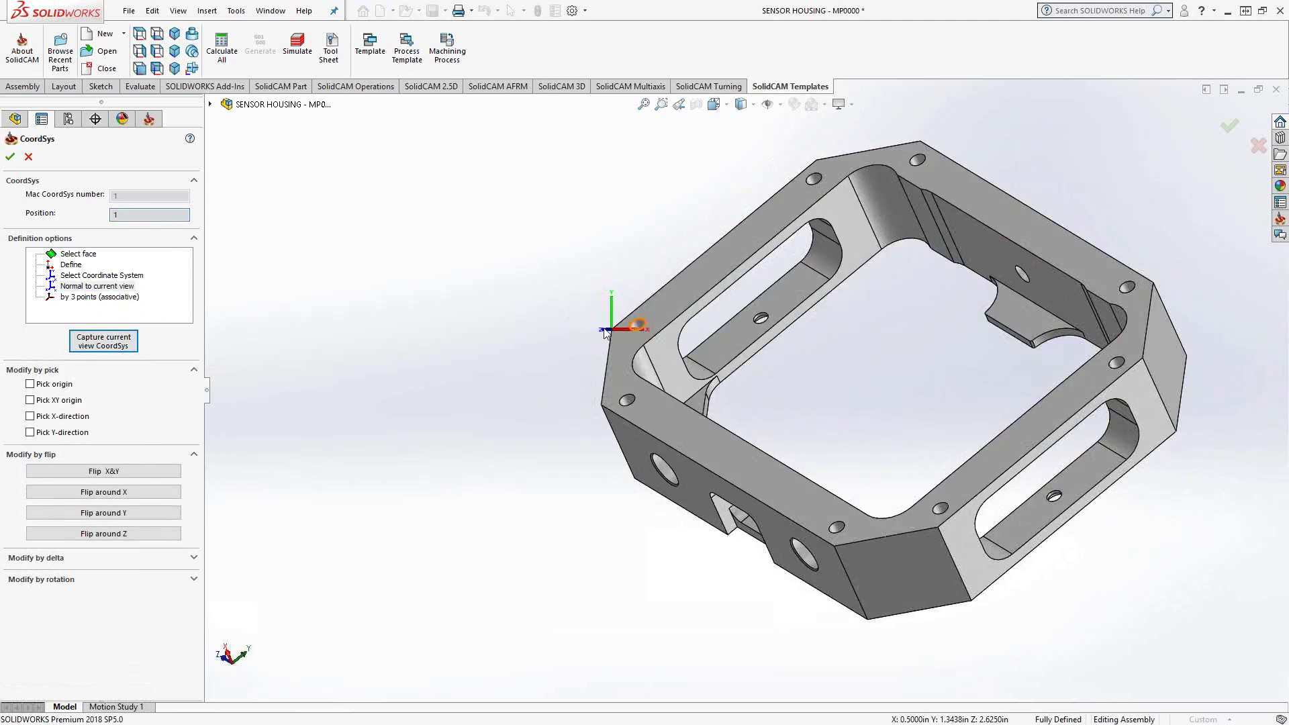
Step: Switch the CoordSys definition method to Select Coordinate System
left_click(123, 277)
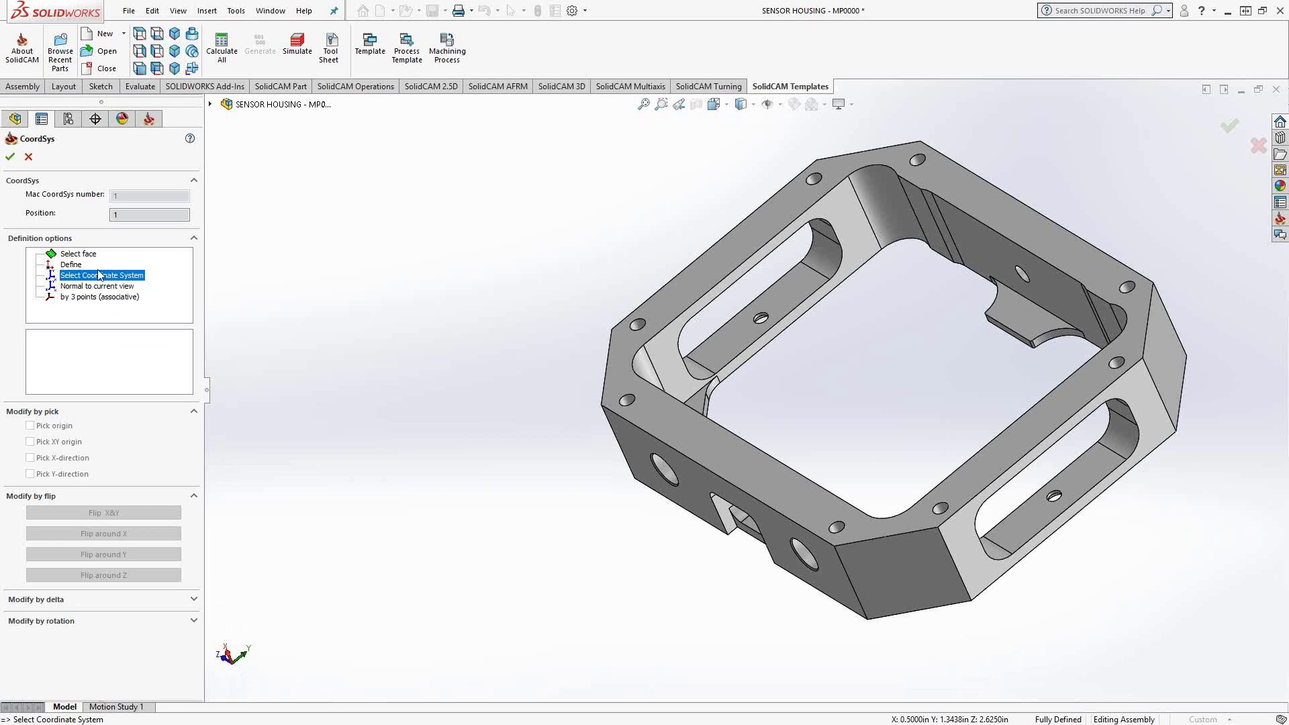
Step: Define the CoordSys on the housing's top face with origin at Top center of model box
left_click(80, 255)
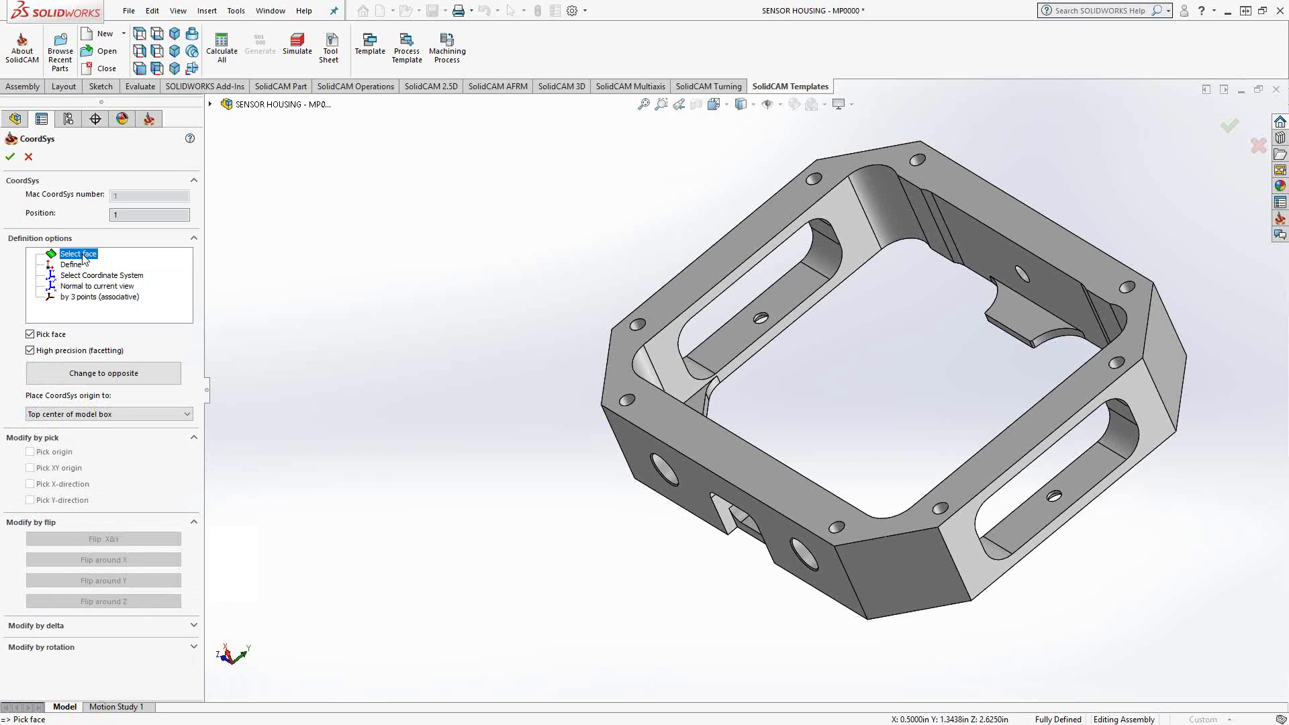
middle_click_drag(495, 438, 521, 391)
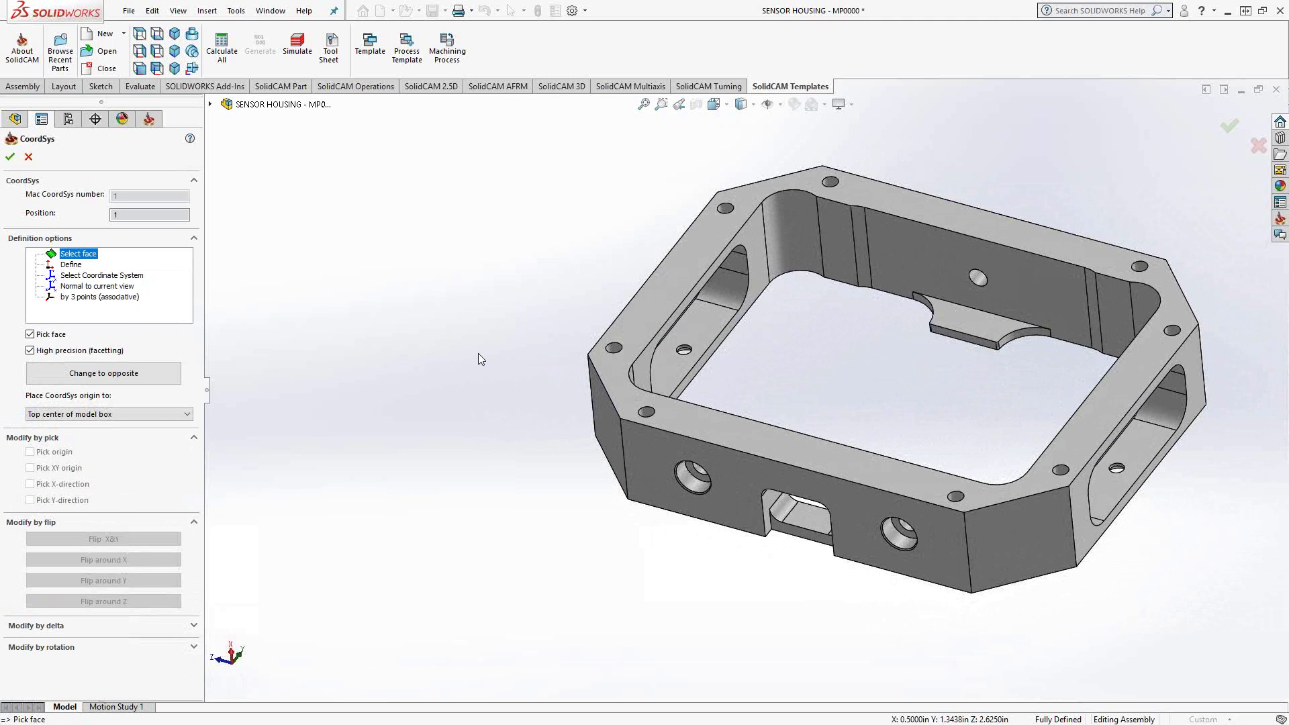
left_click(668, 283)
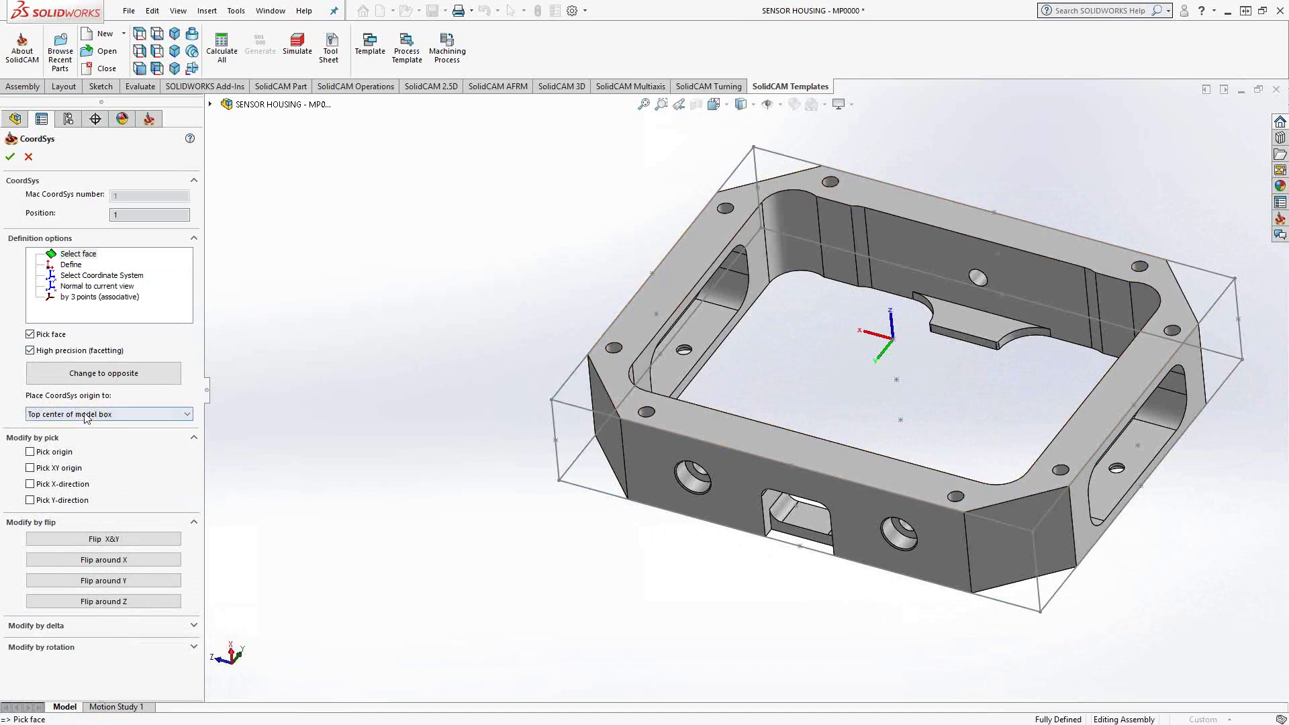
left_click(183, 415)
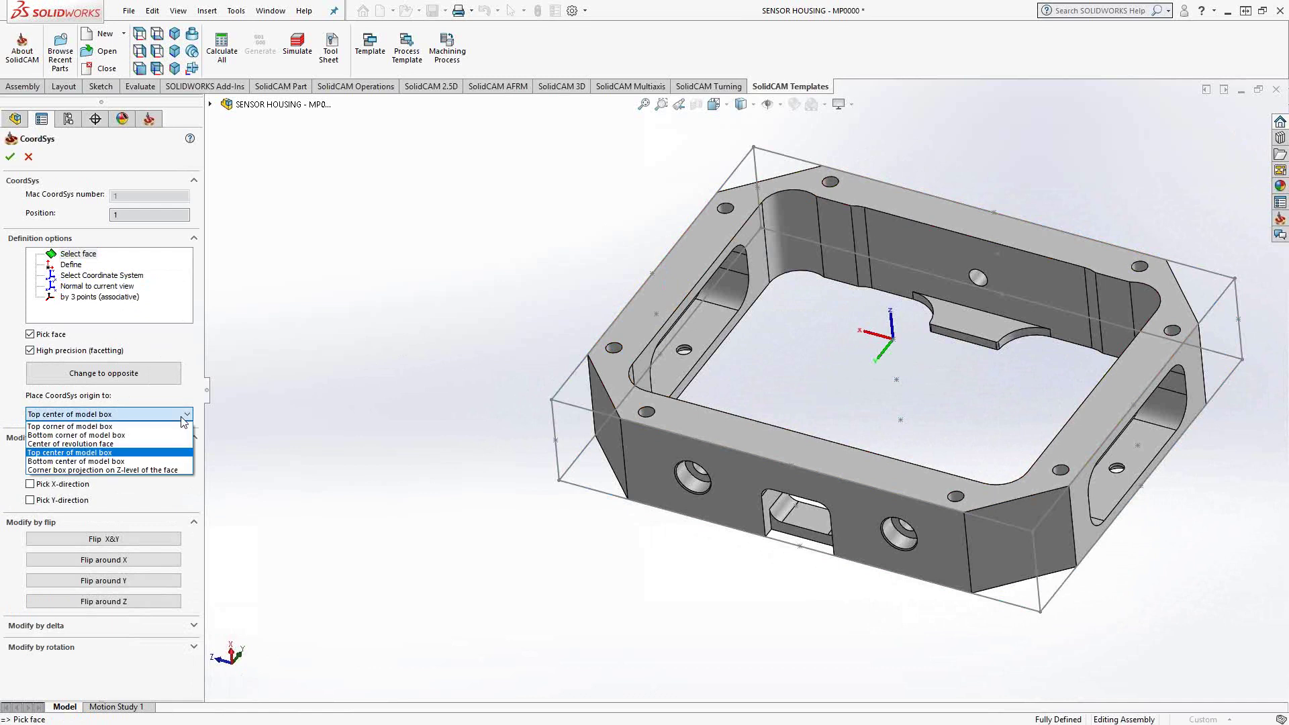
left_click(81, 453)
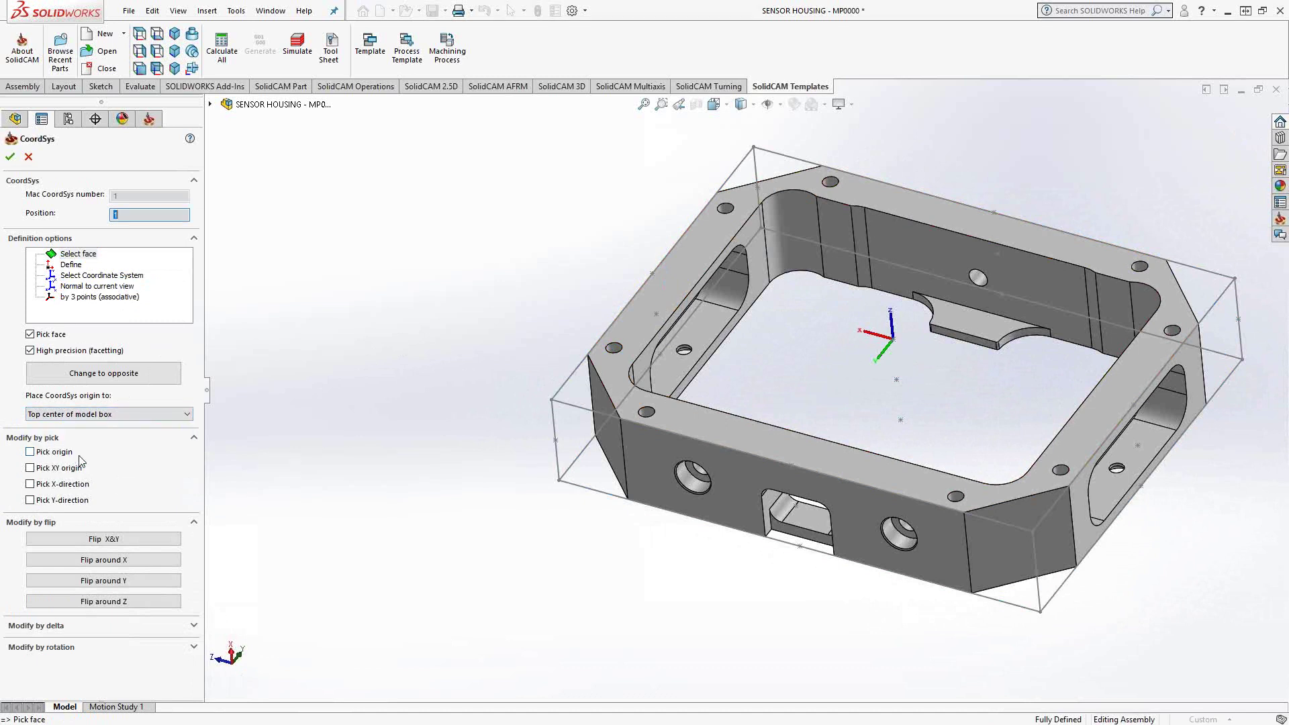
Step: Reselect the top face, then cancel the CoordSys definition
left_click(72, 254)
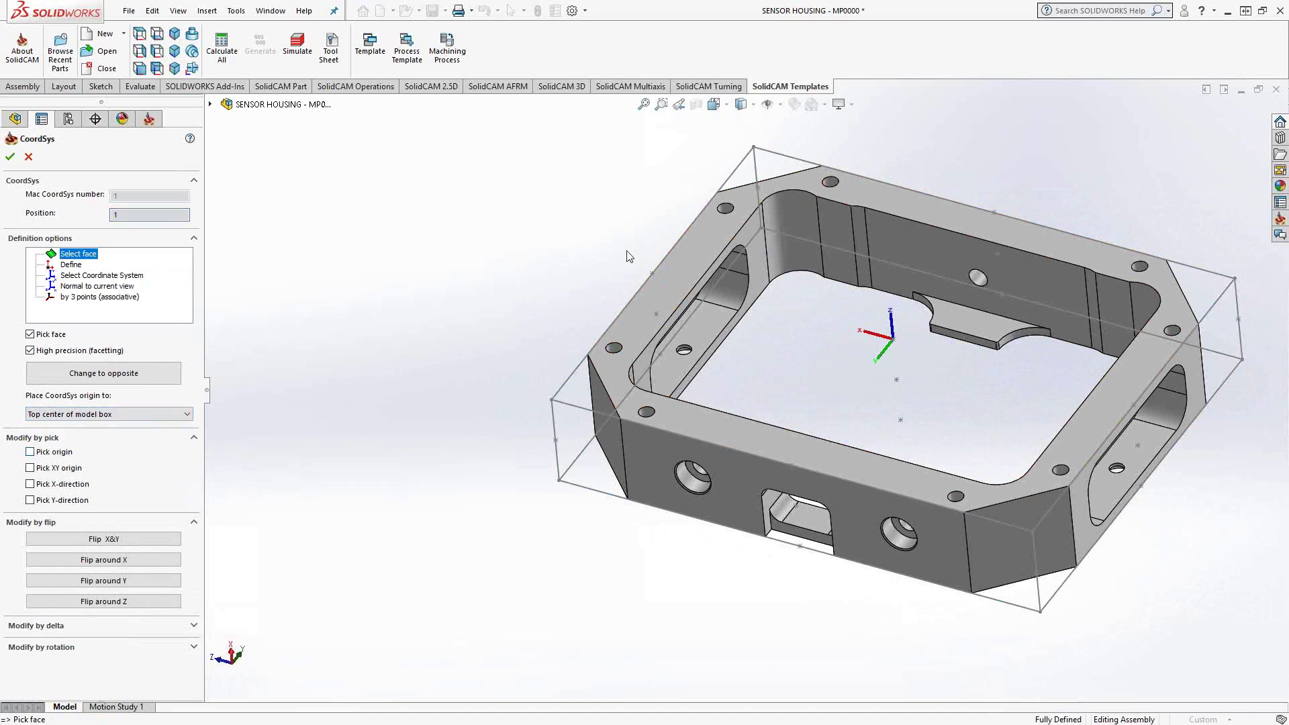
left_click(717, 272)
left_click(28, 157)
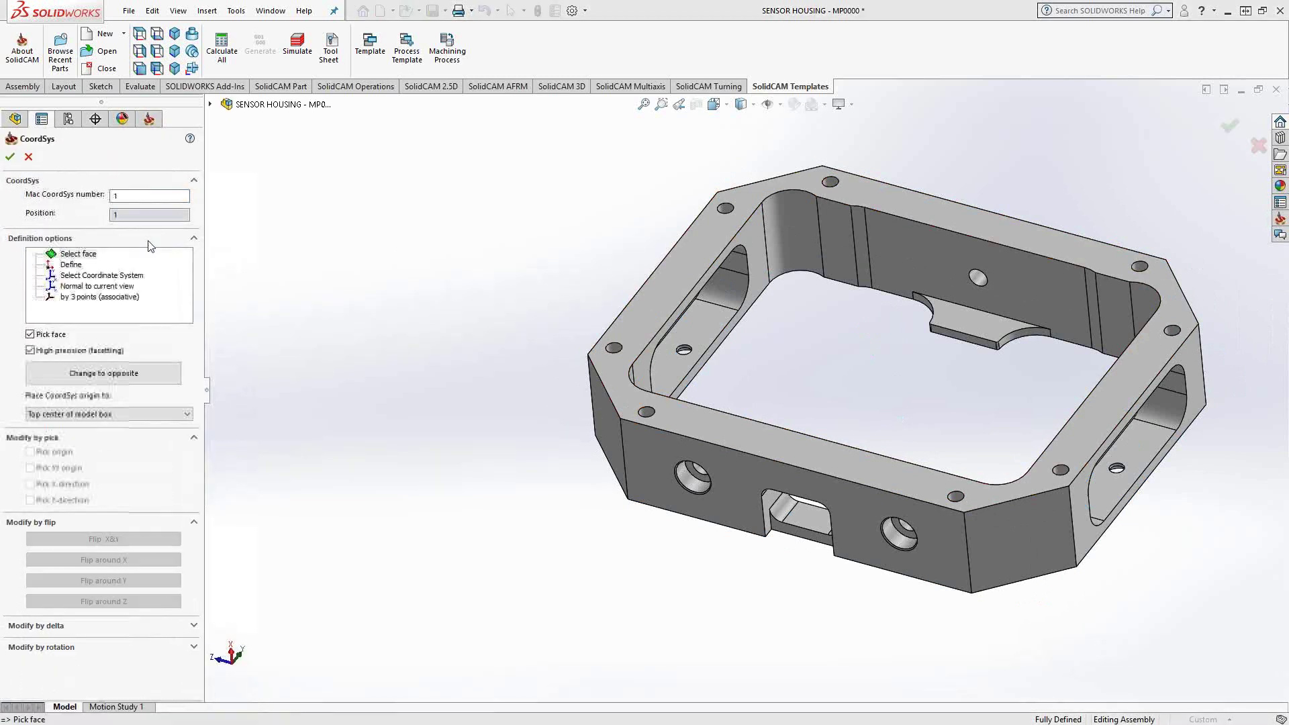
Step: Place the CoordSys on the housing's top face, origin at the Top corner of model box
left_click(82, 414)
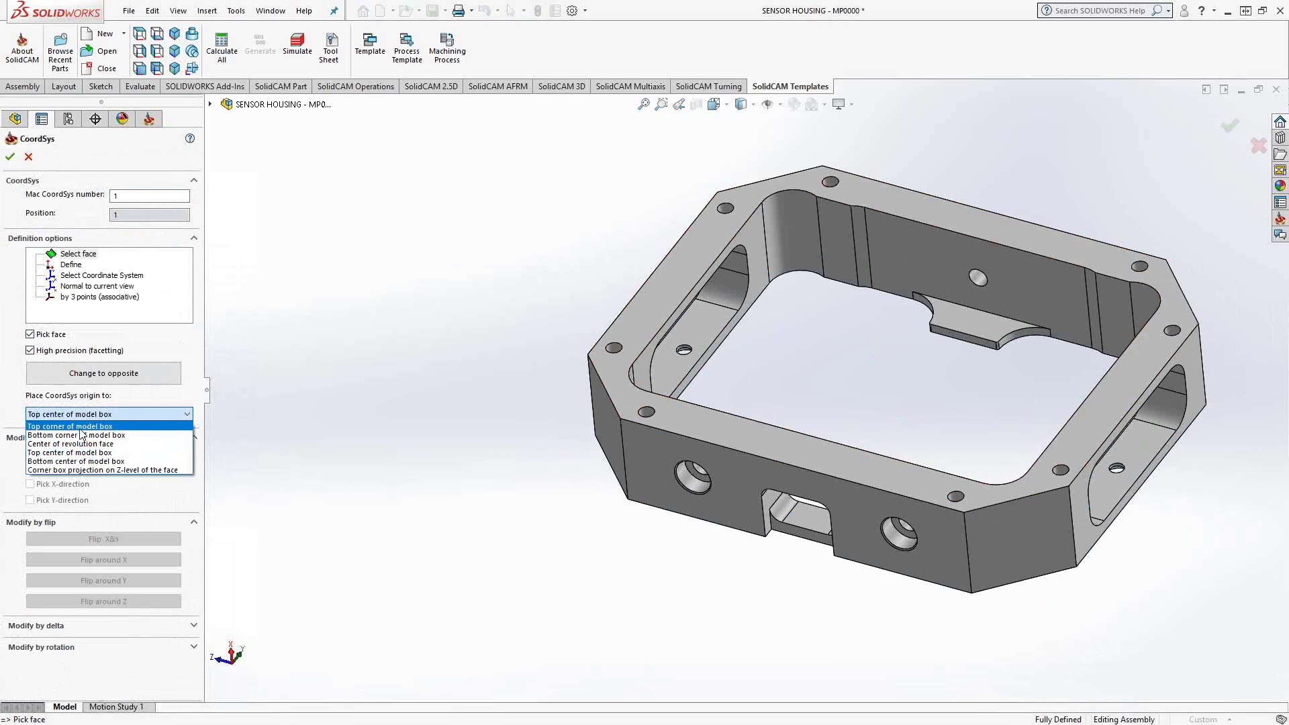
left_click(80, 426)
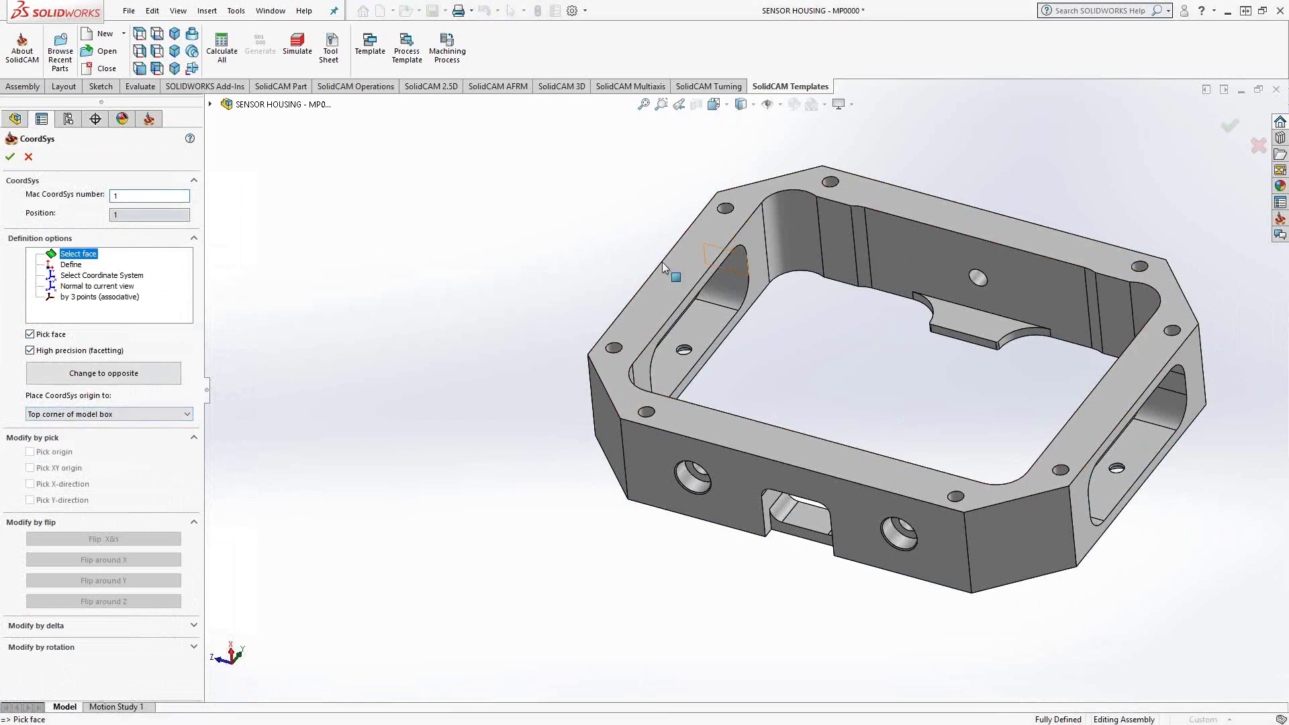
left_click(687, 252)
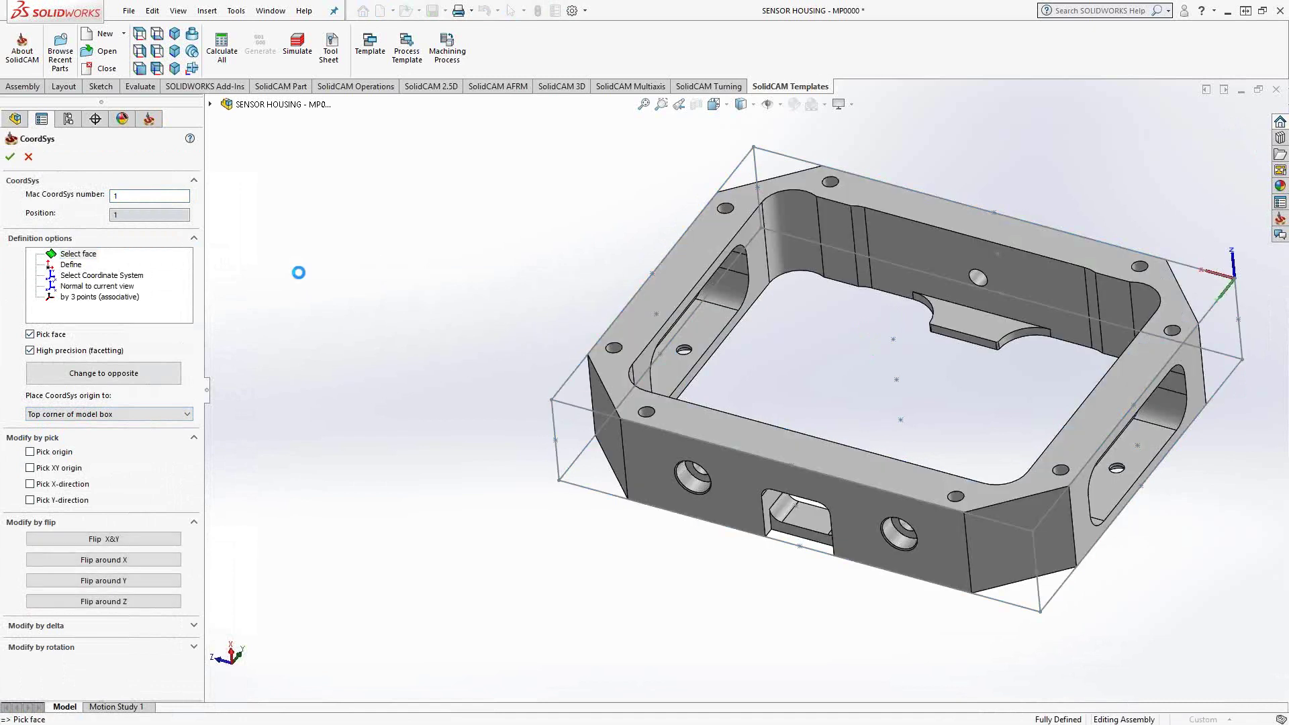
left_click(171, 412)
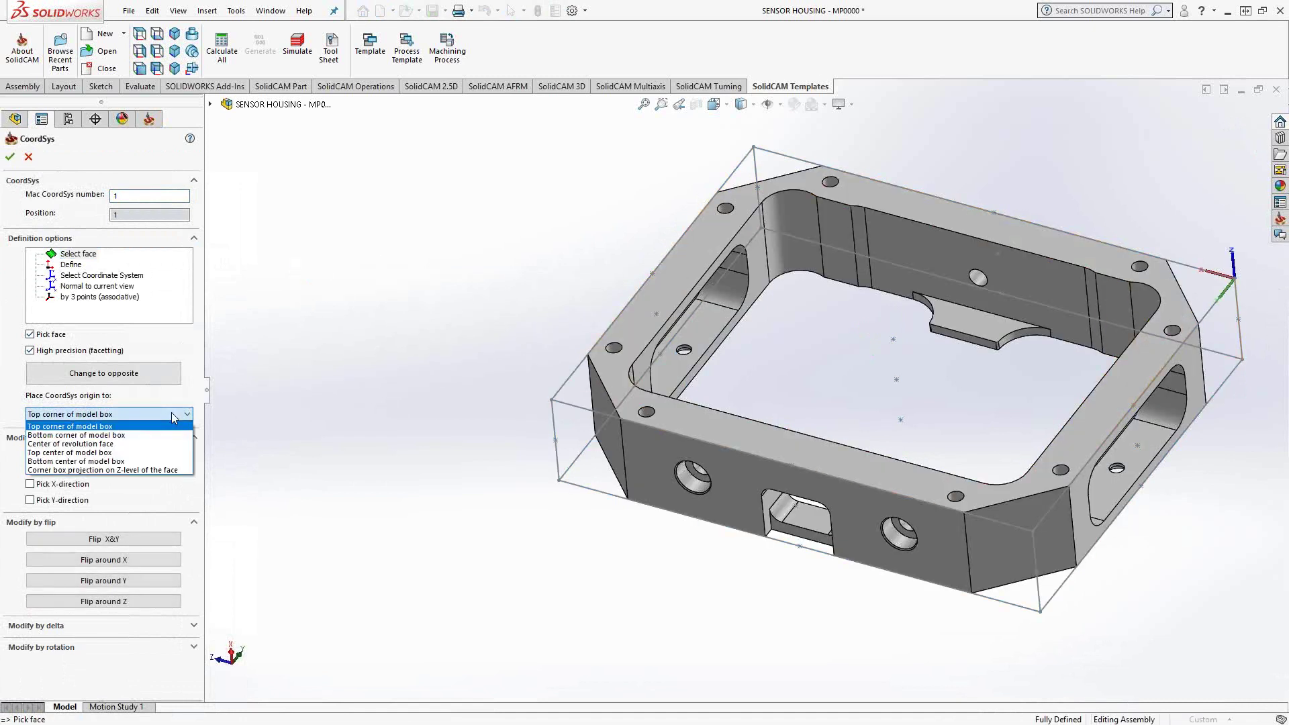
left_click(318, 317)
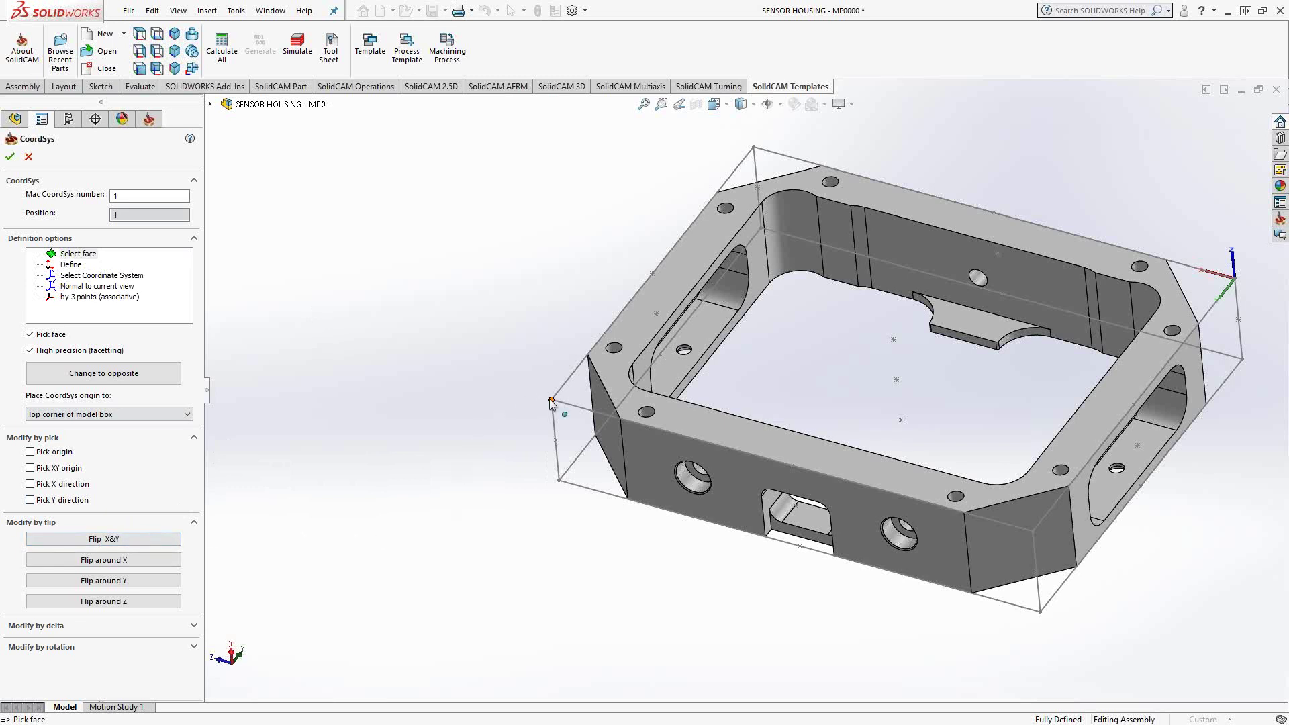
Step: Move the CoordSys origin to the left bounding-box corner, flip it about Z, and reveal Modify by delta
left_click(30, 452)
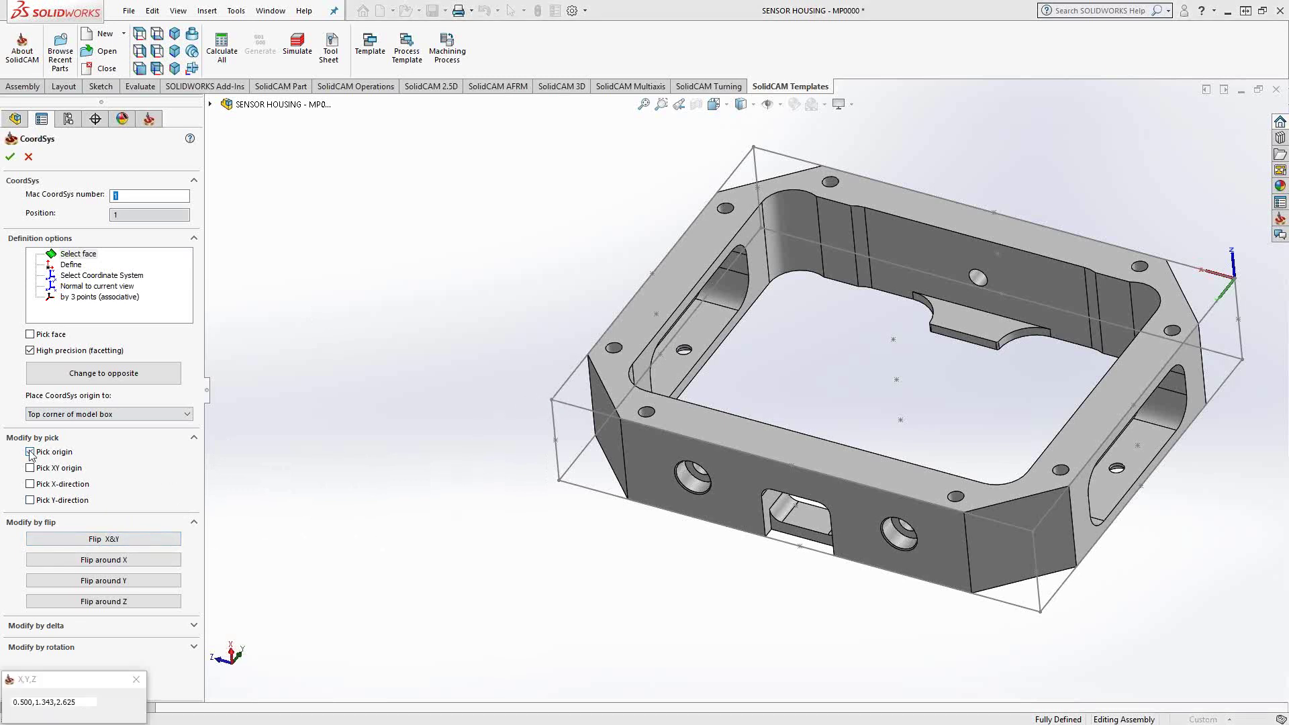
left_click(551, 400)
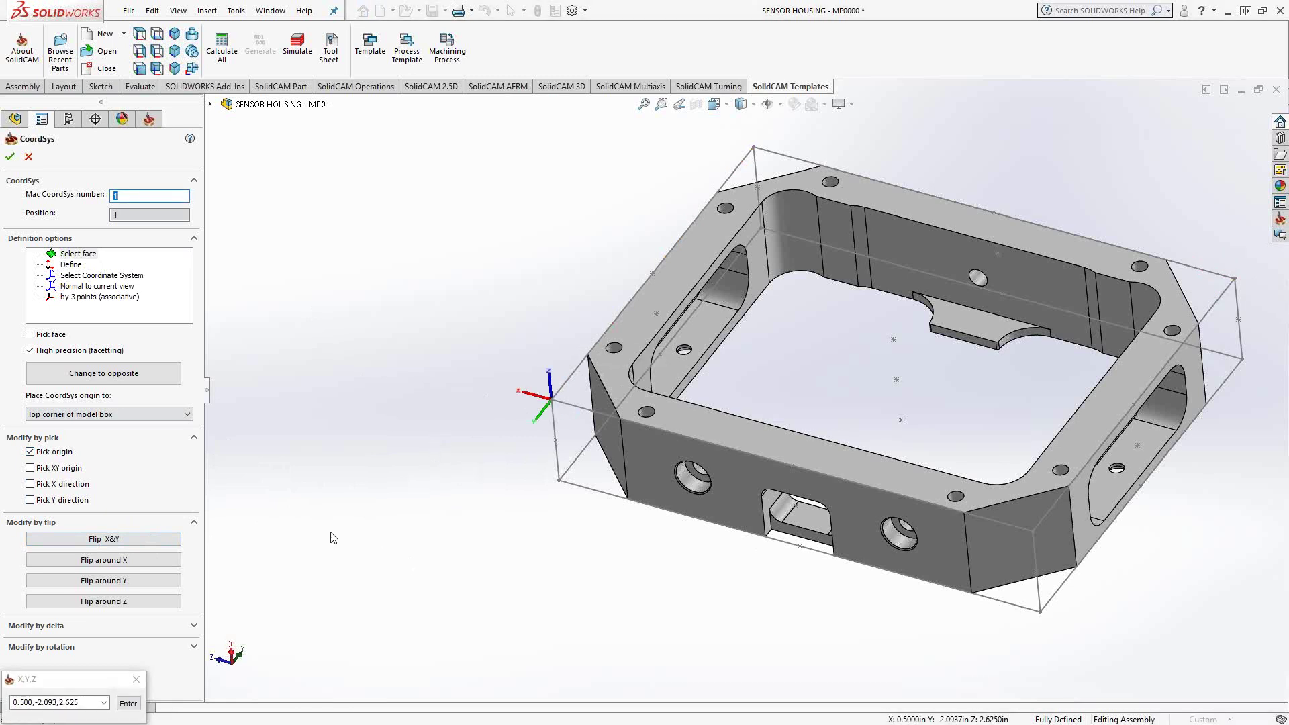
left_click(149, 602)
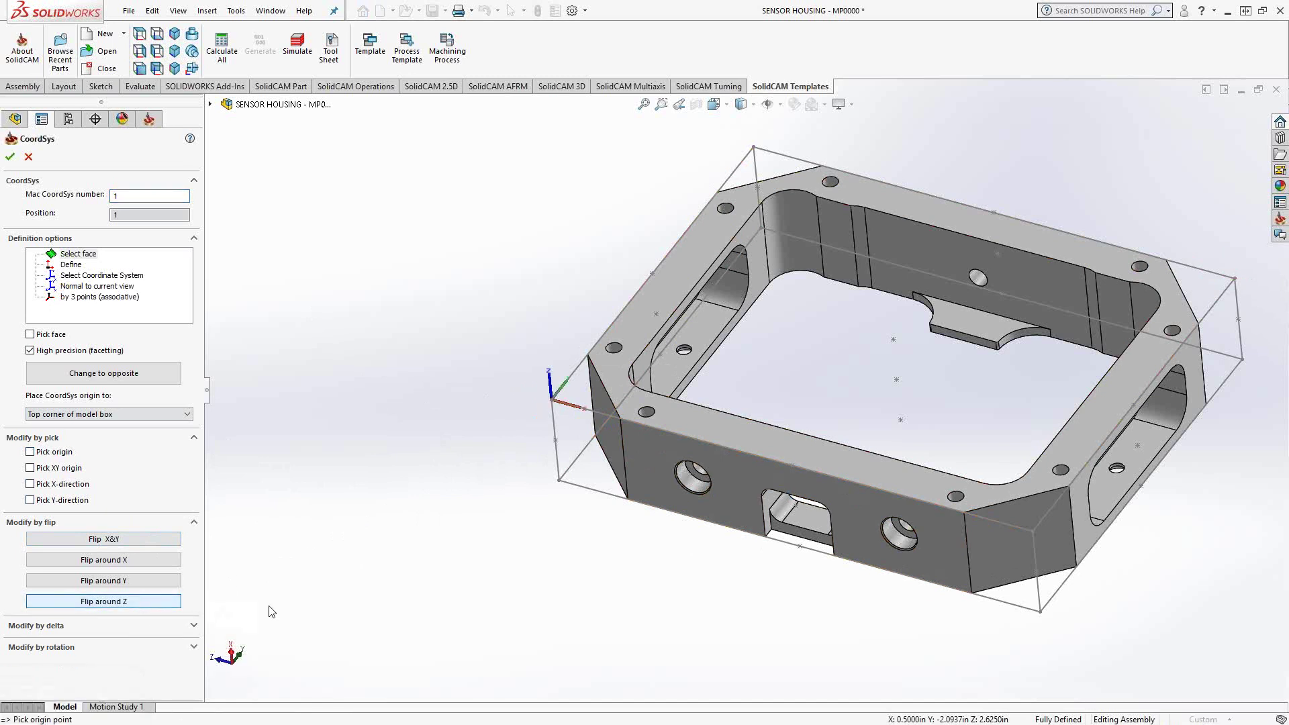
left_click(194, 626)
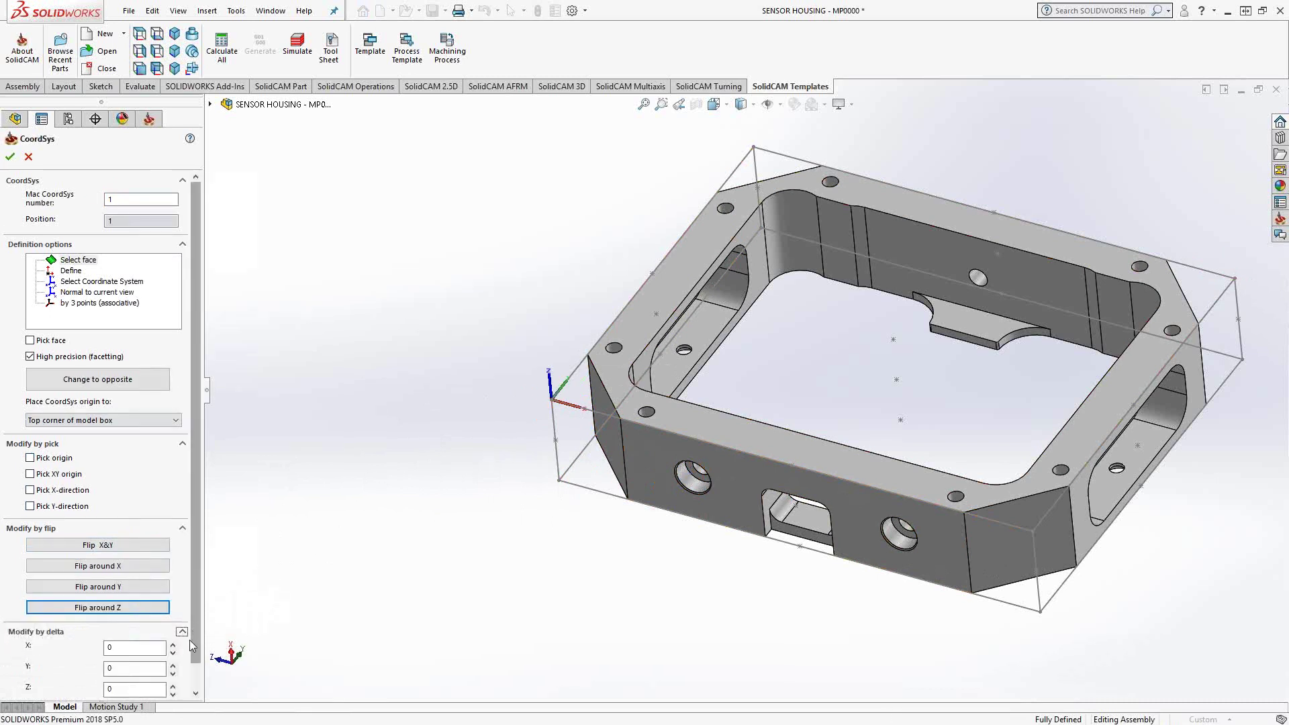
scroll(194, 615, "down", 3)
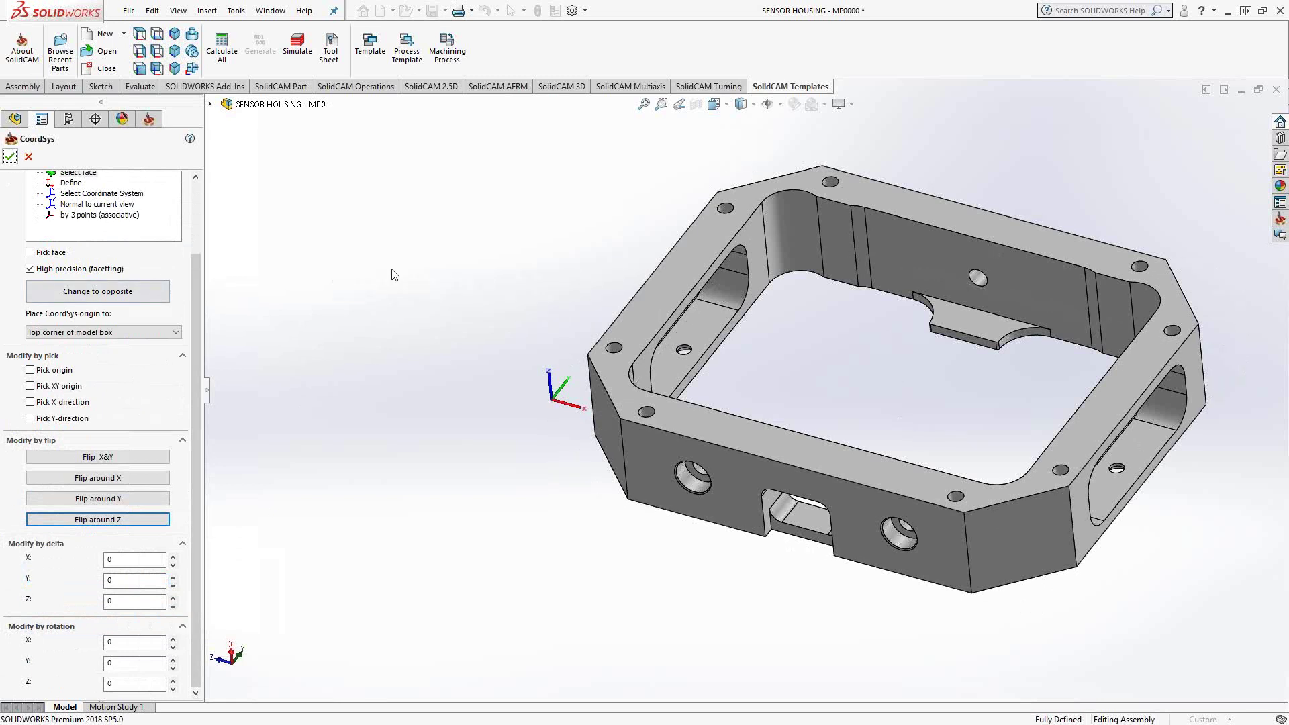
Step: Accept the CoordSys as MAC 1 with default machining levels, then open the Stock definition
left_click(10, 156)
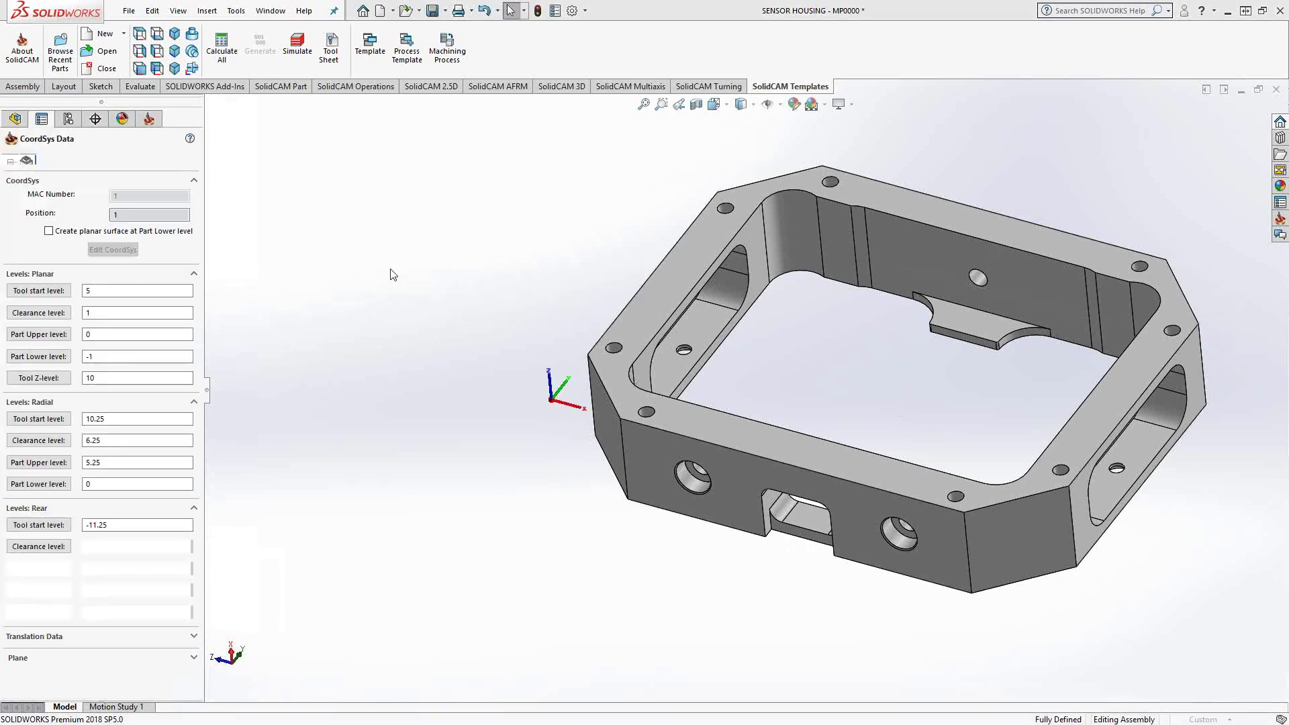
left_click(11, 159)
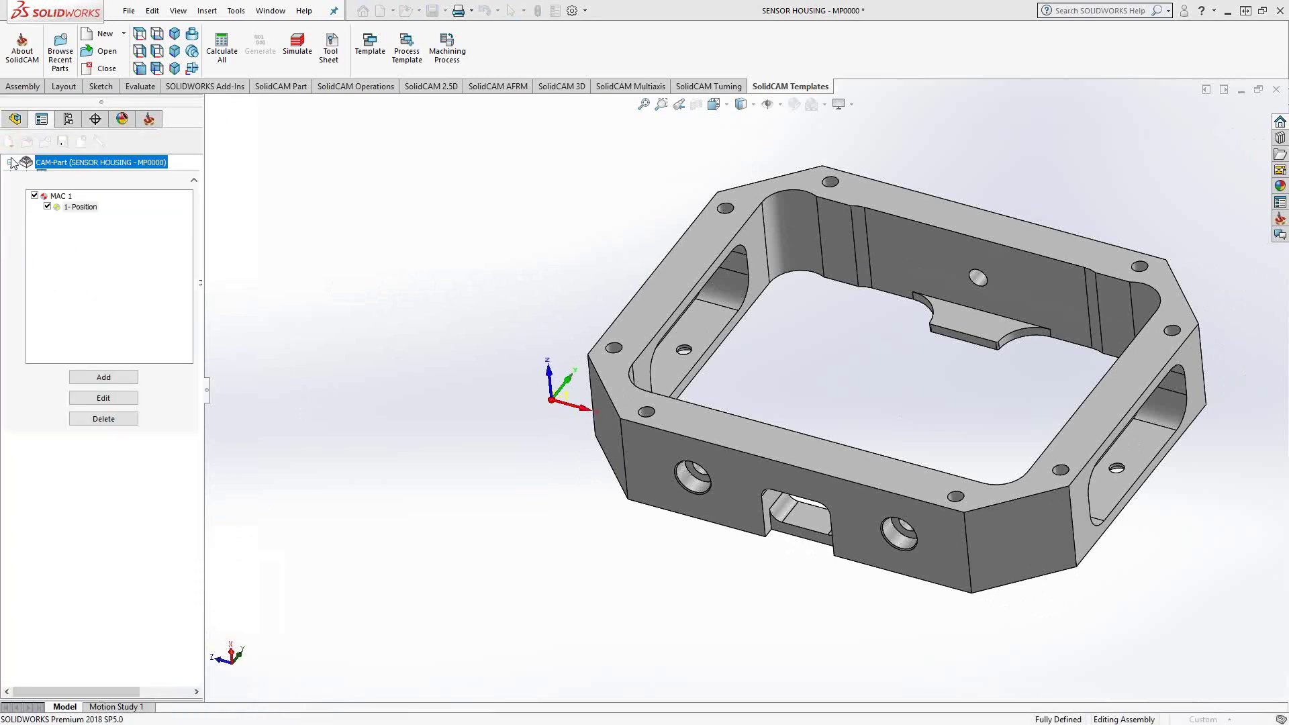
left_click(12, 161)
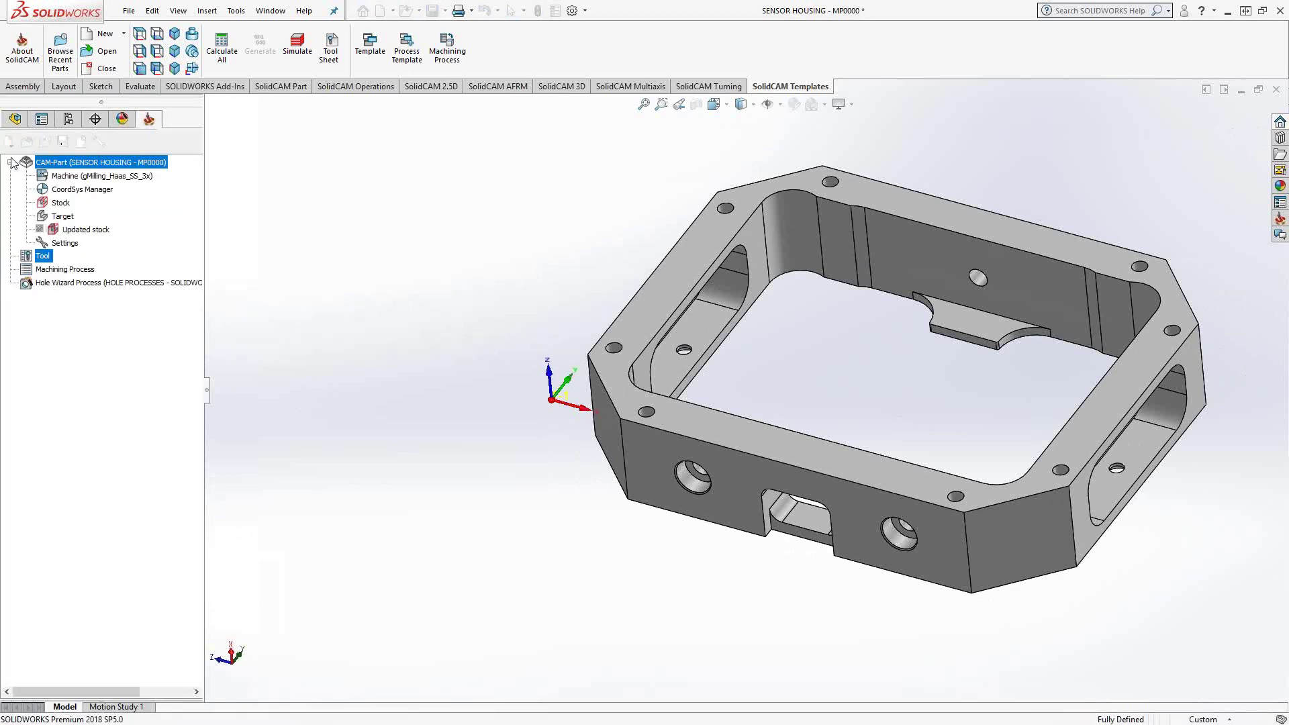
double_click(34, 264)
left_click(115, 256)
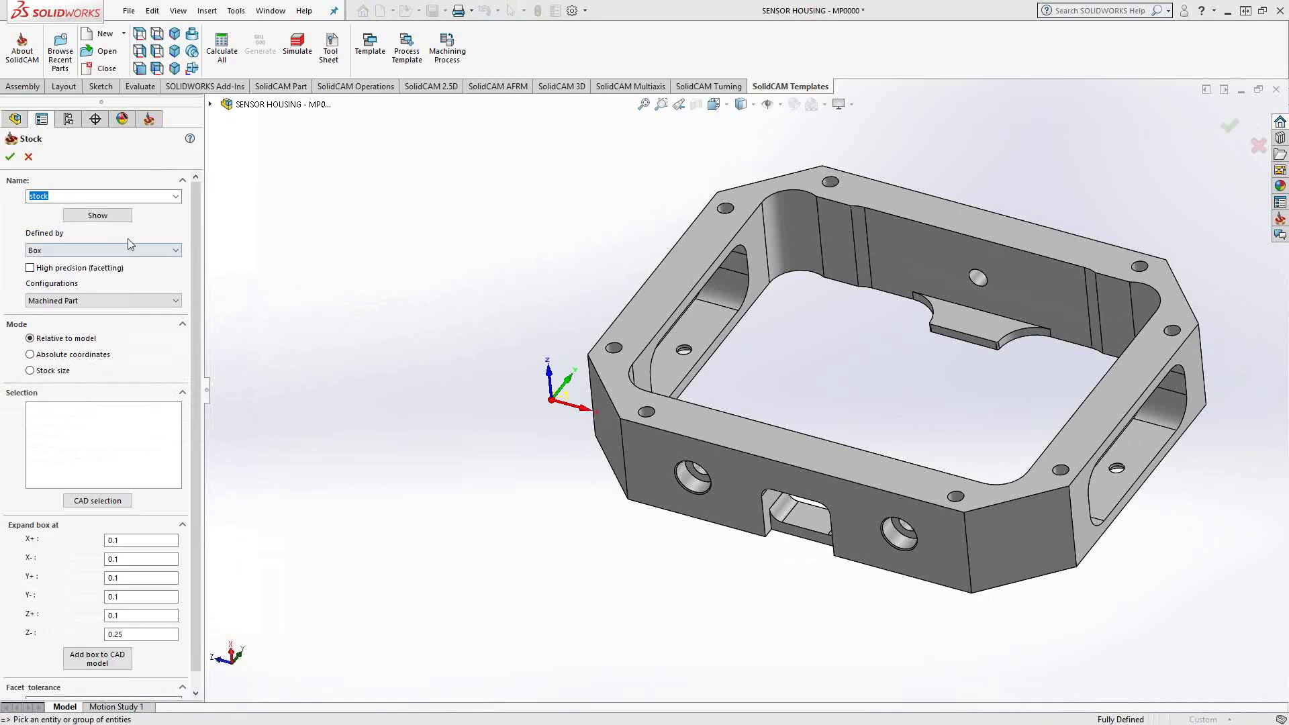
Step: Open the stock's Defined by list of definition types
left_click(146, 250)
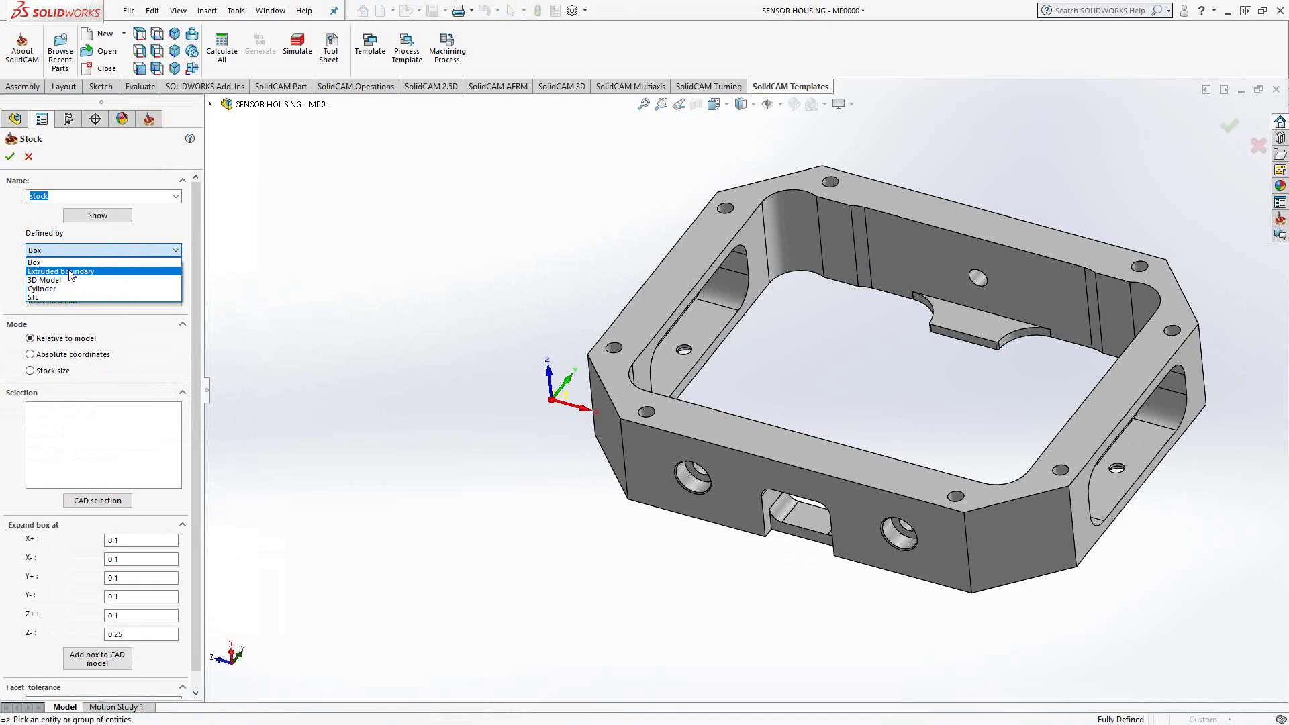
Step: Define an Extruded boundary stock from the housing's top outer edge chain and preview it
left_click(70, 271)
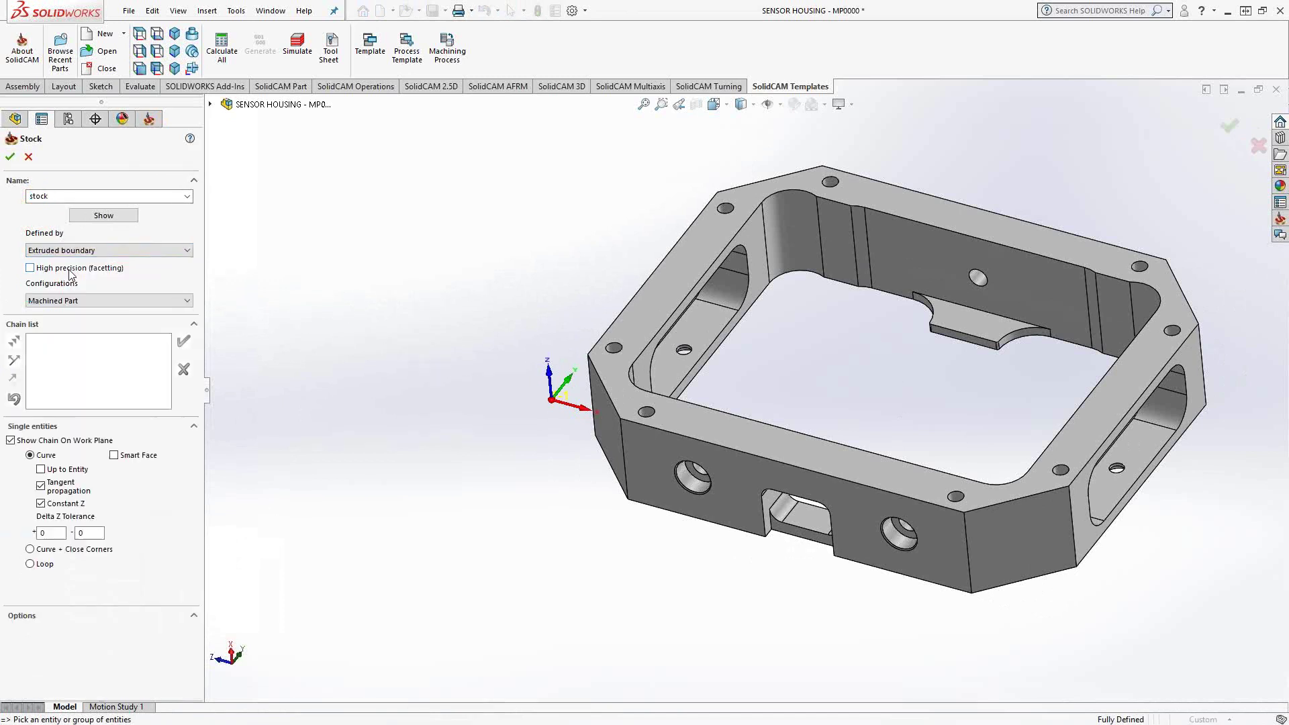
left_click(864, 486)
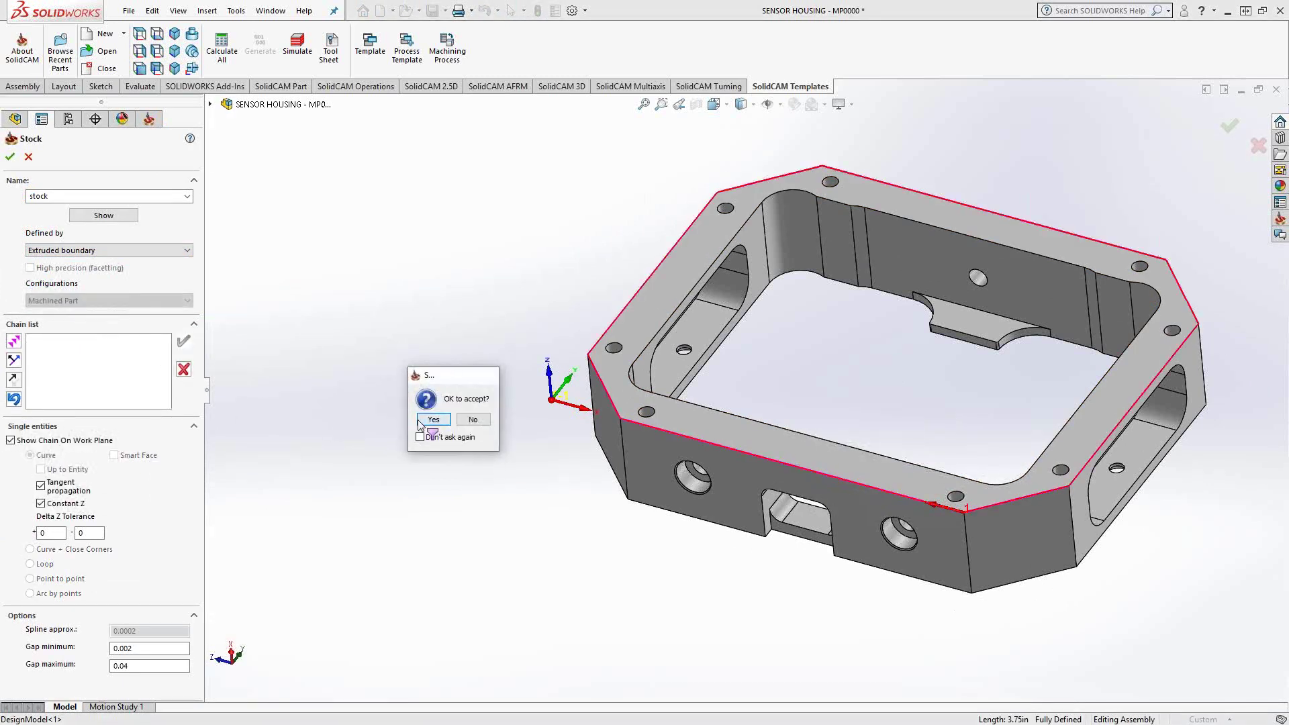
left_click(433, 419)
left_click(104, 215)
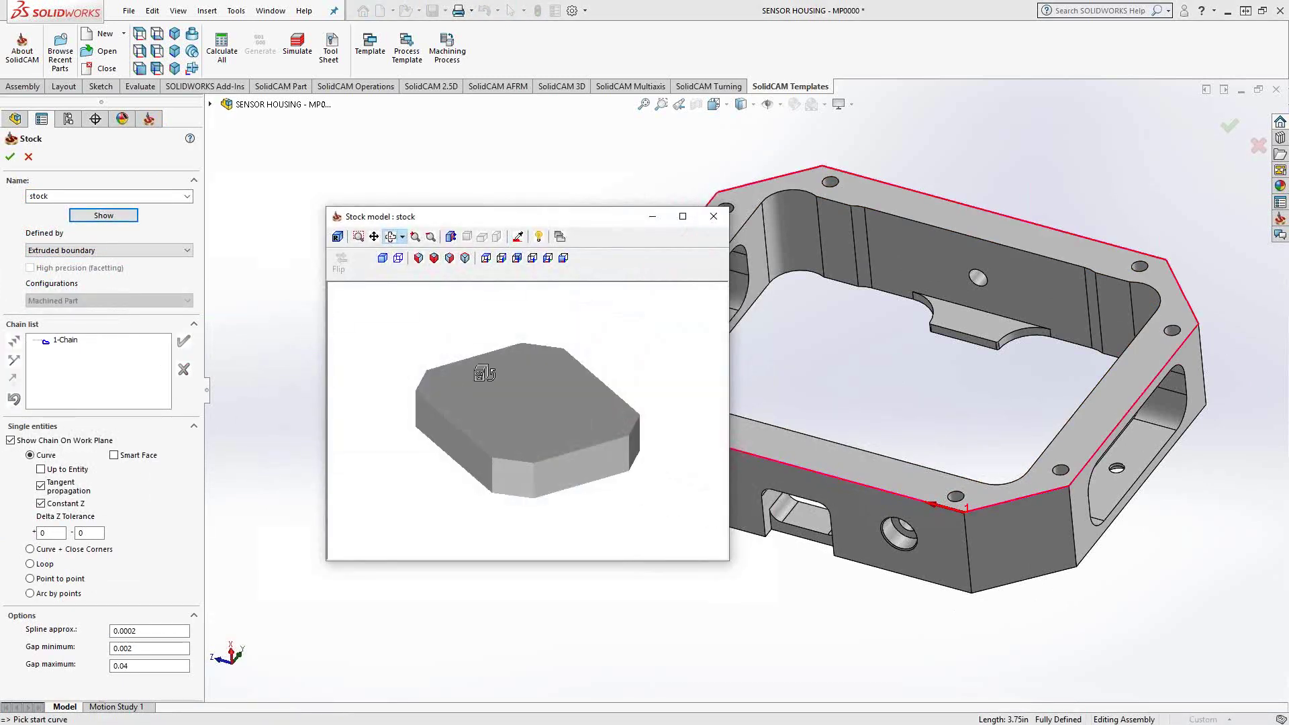
mouse_move(510, 410)
left_mouse_down()
mouse_move(494, 374)
mouse_move(507, 457)
mouse_move(507, 369)
mouse_move(517, 423)
left_mouse_up()
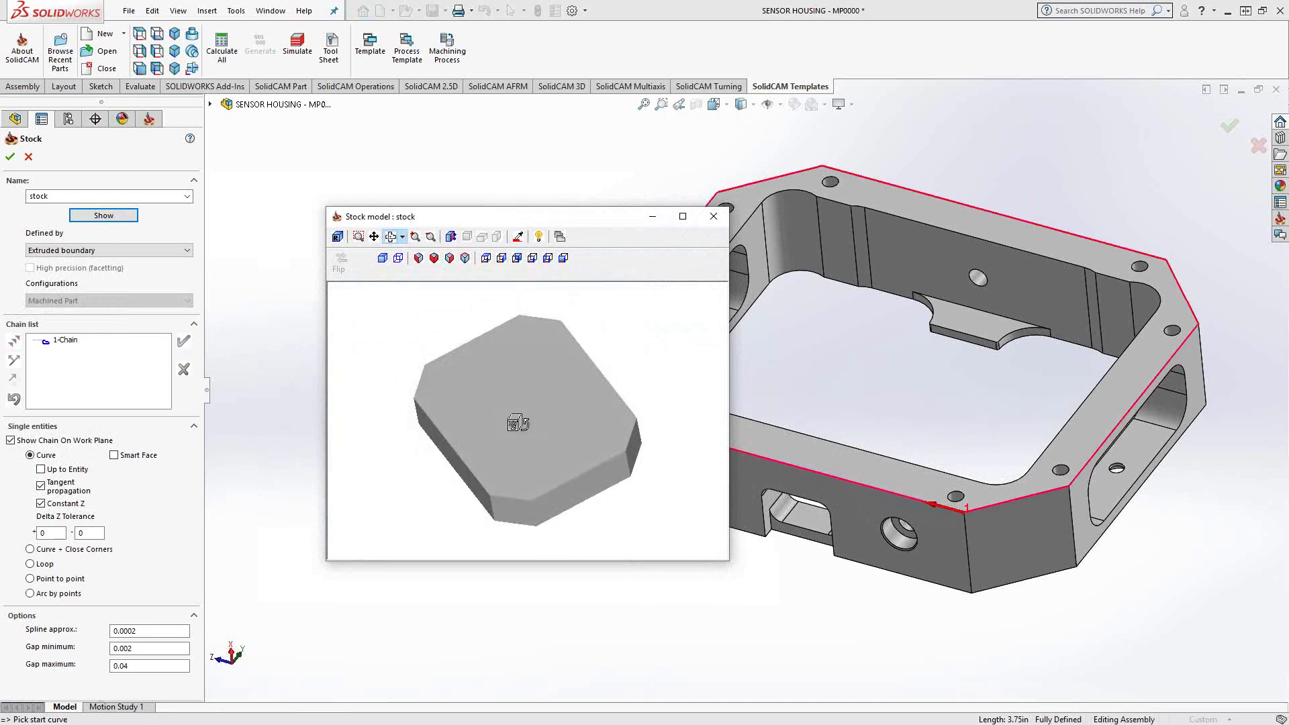
left_click(714, 217)
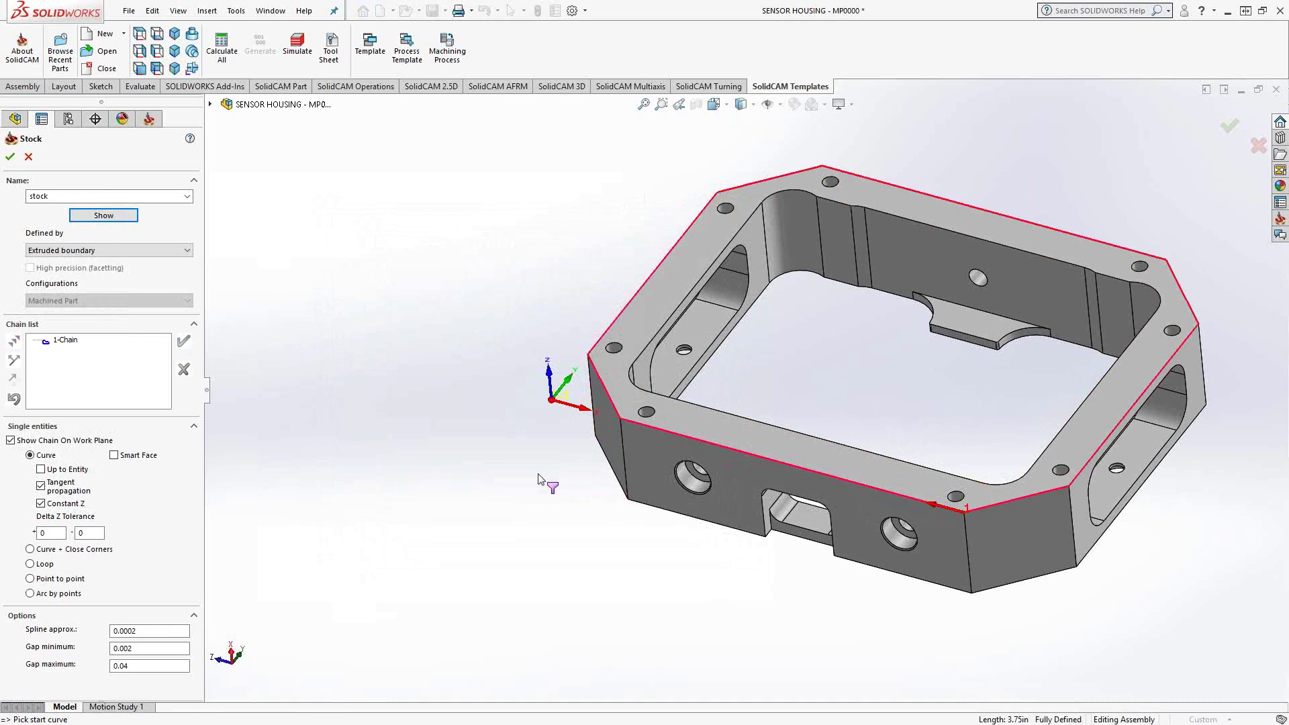
Step: Try a 3D Model stock from the With Simple Stock solid, then switch Defined by back to Box
left_click(186, 250)
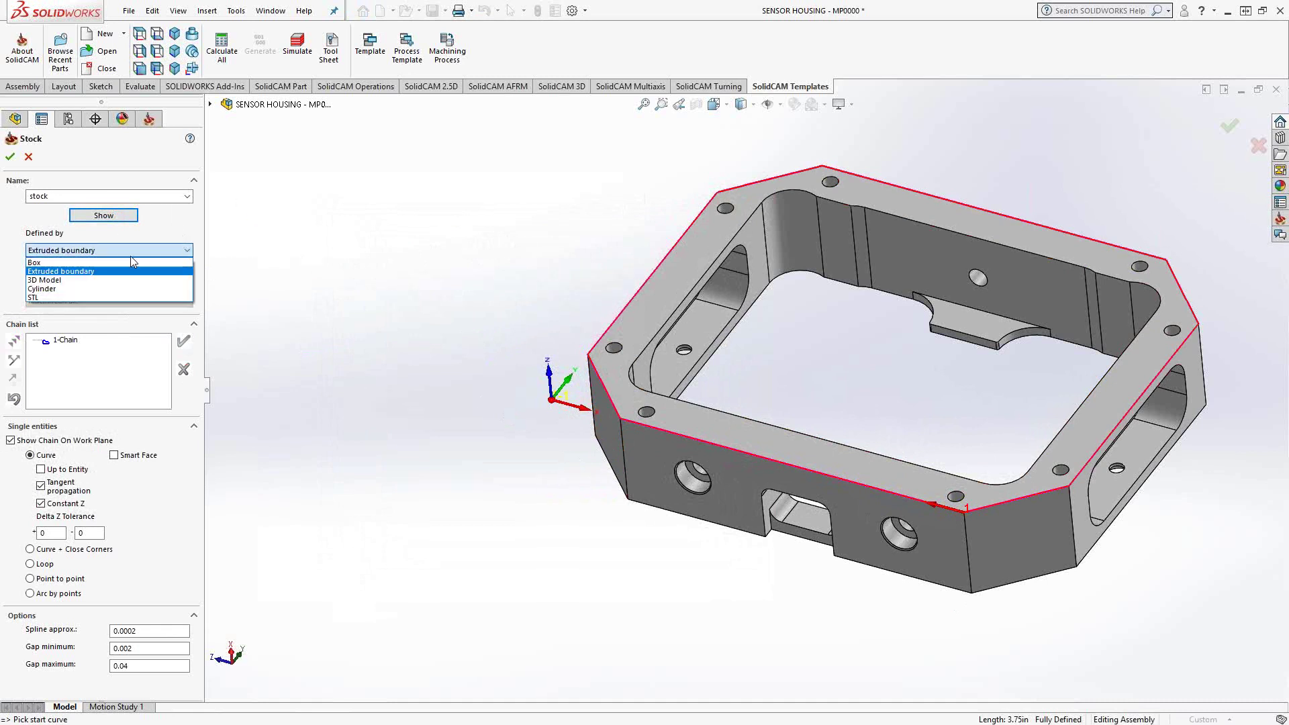
left_click(58, 282)
key("Escape")
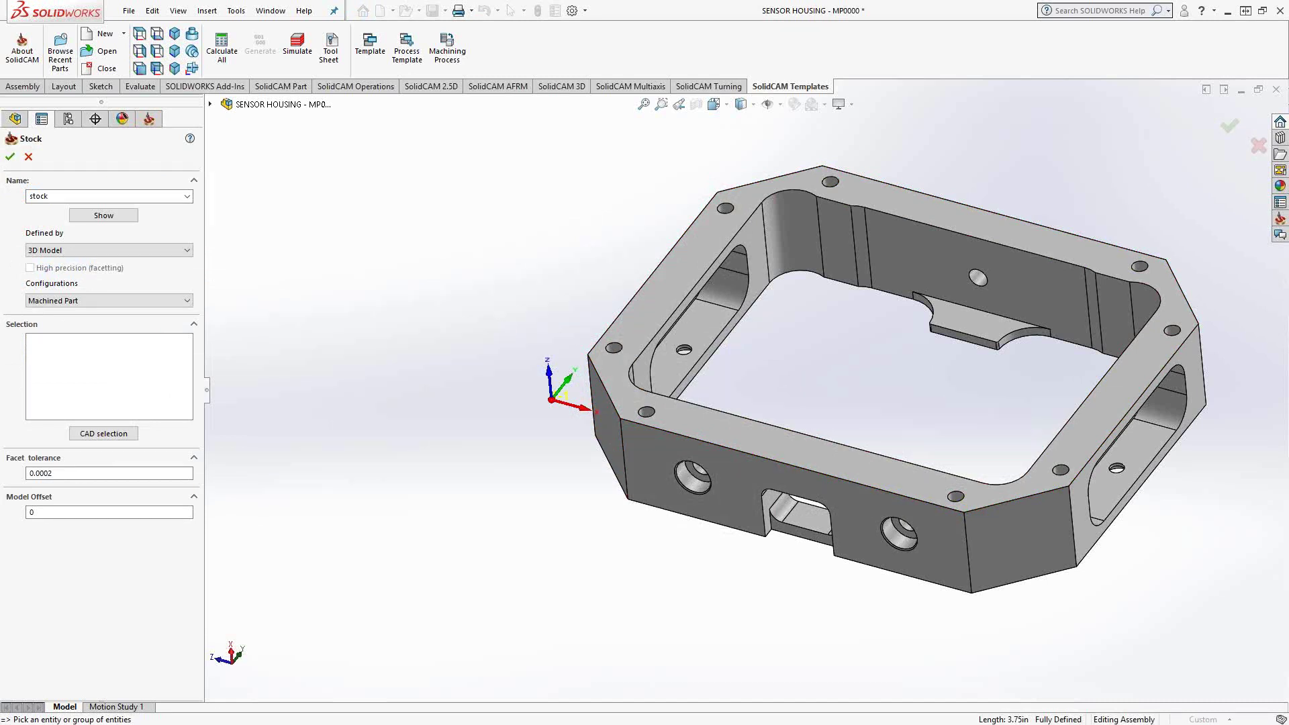
left_click(119, 297)
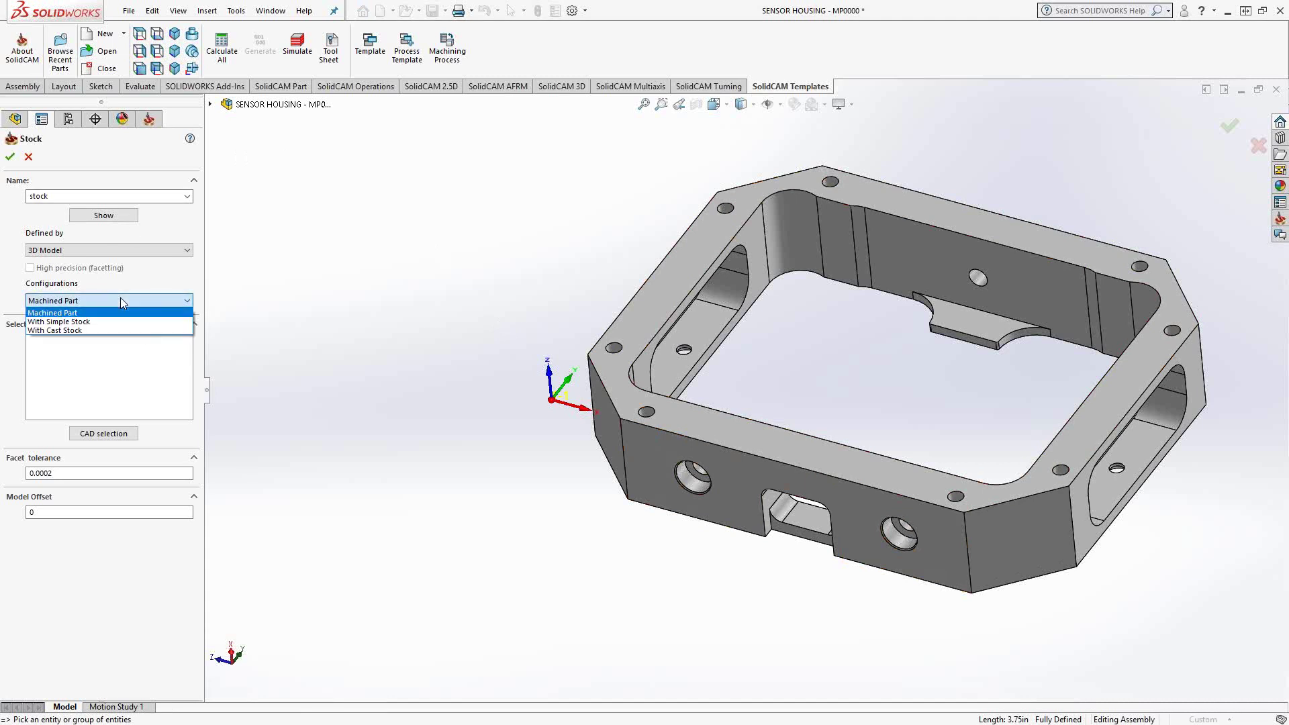
left_click(81, 321)
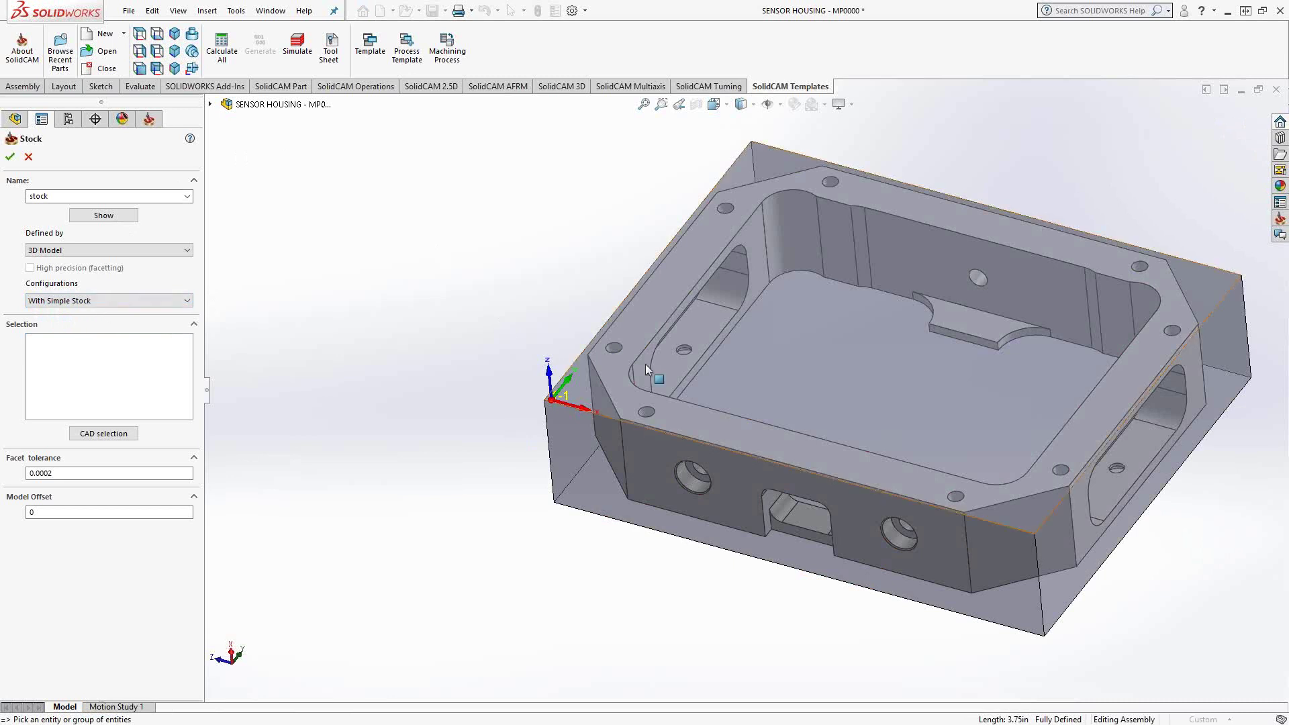
left_click(554, 438)
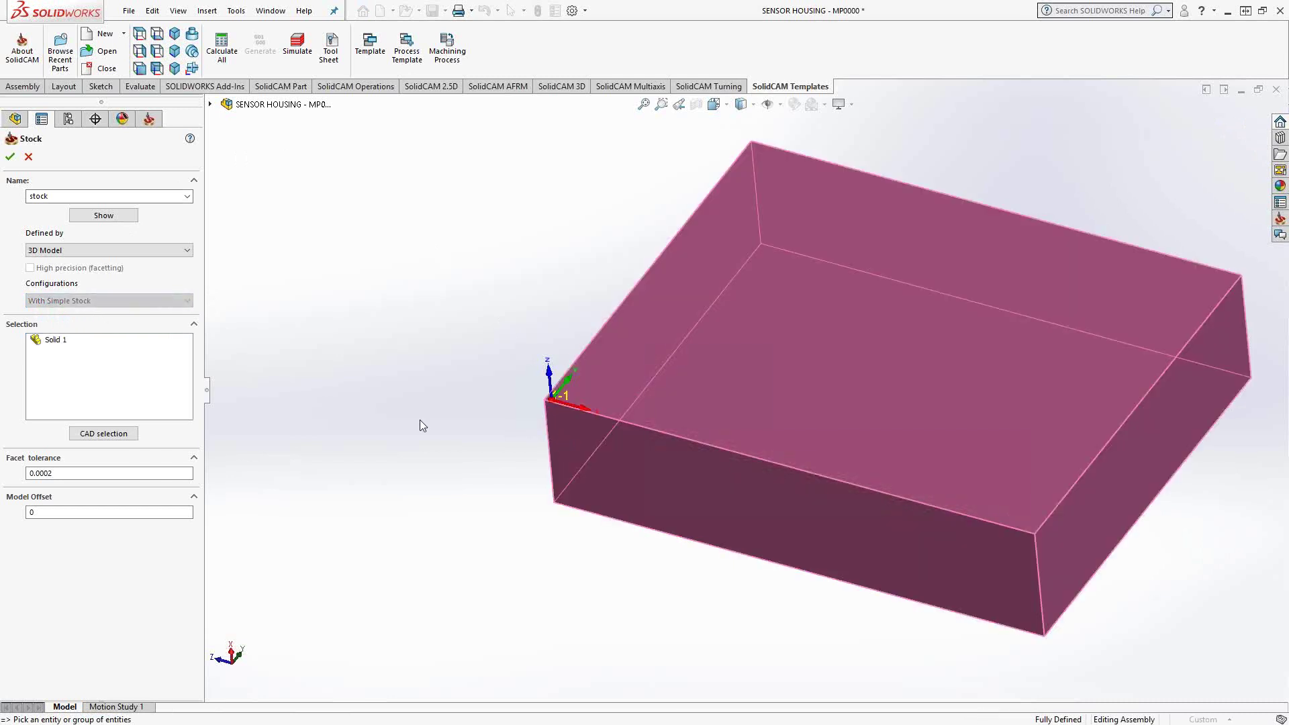
left_click(100, 251)
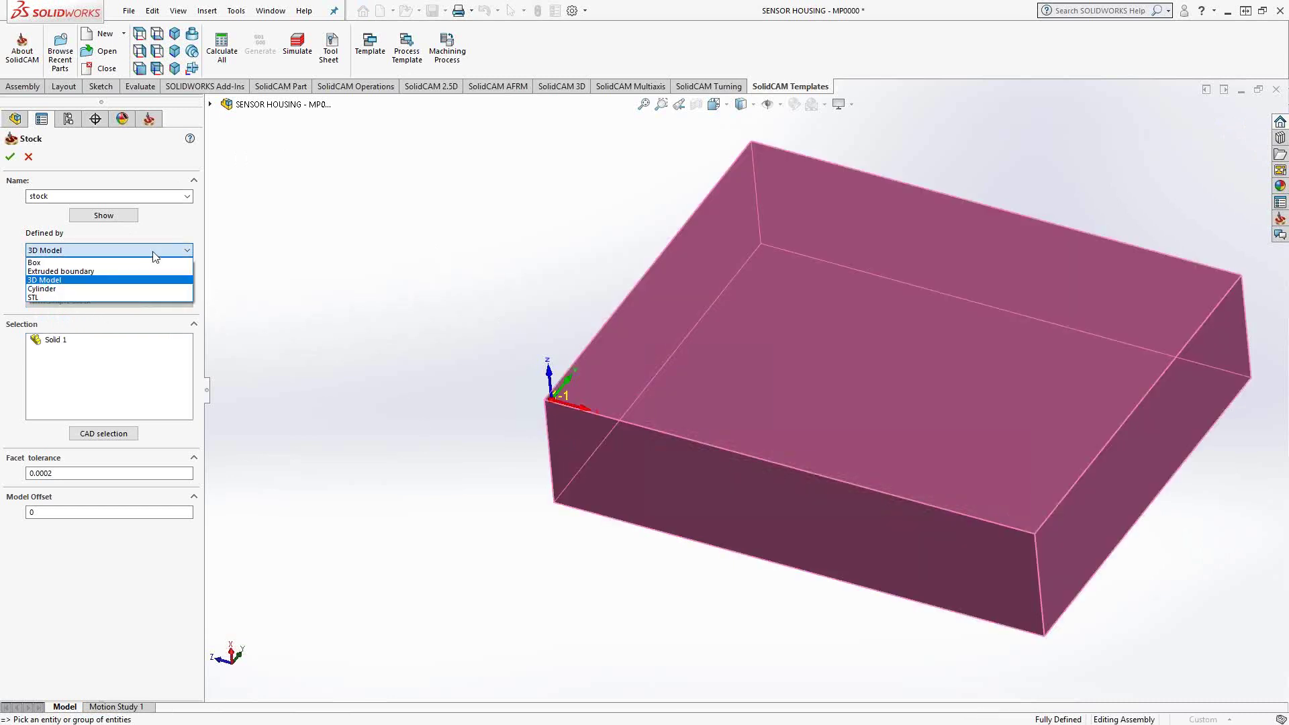
left_click(46, 262)
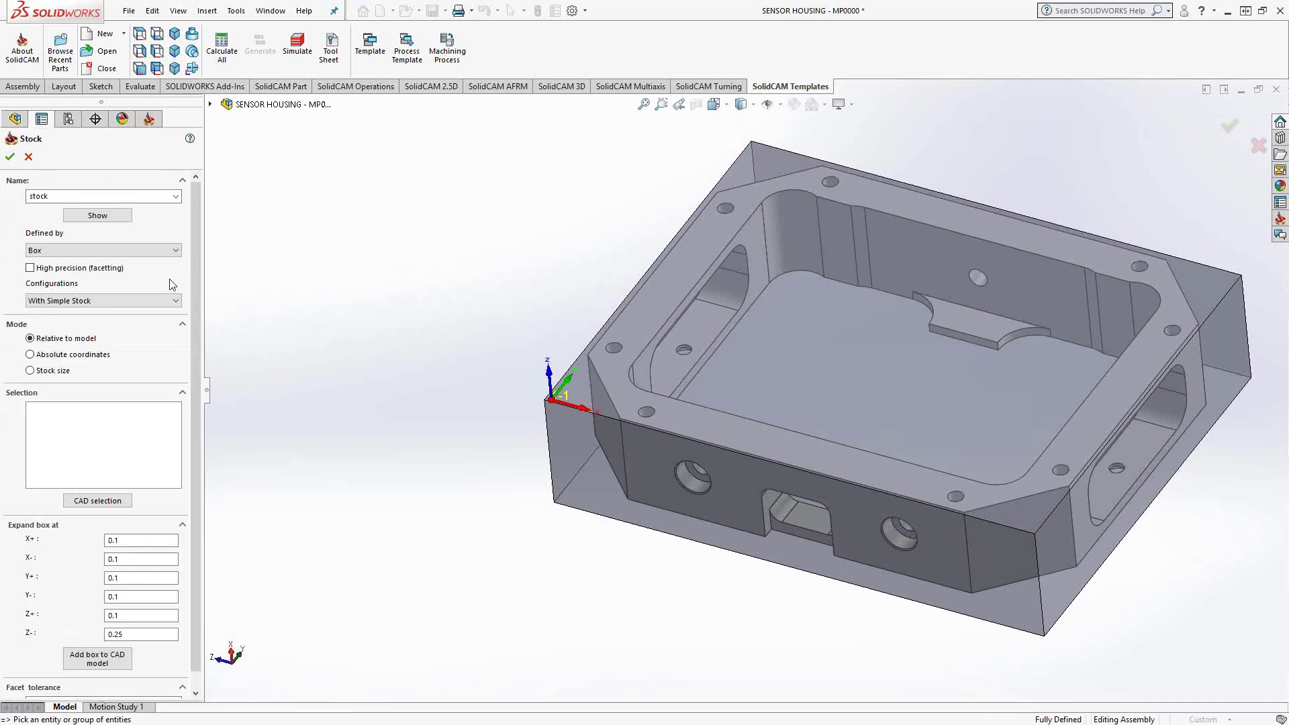
Step: Switch to the Machined Part configuration and select the part as the box stock solid
left_click(135, 300)
left_click(86, 321)
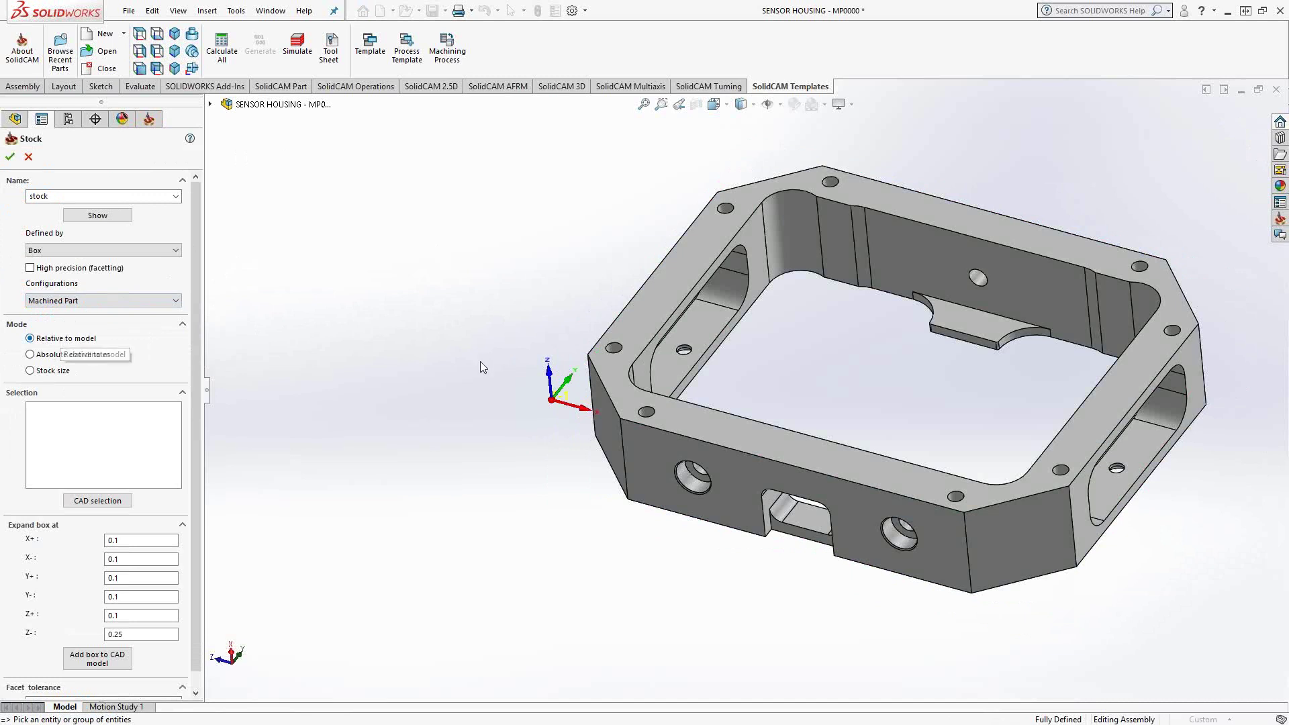
left_click(651, 309)
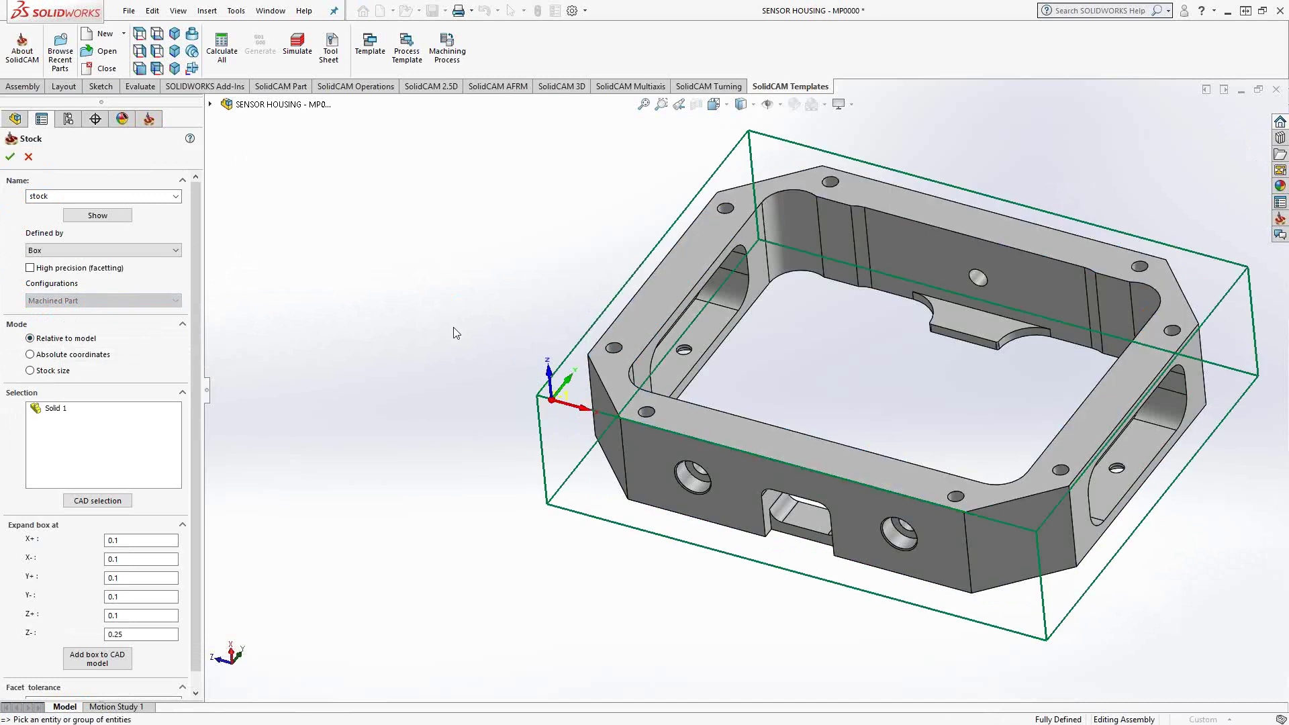
Step: Set all six Expand box at values to 0 so the stock fits the housing exactly
double_click(131, 541)
type("0")
key("Tab")
type("0")
key("Tab")
type("0")
key("Tab")
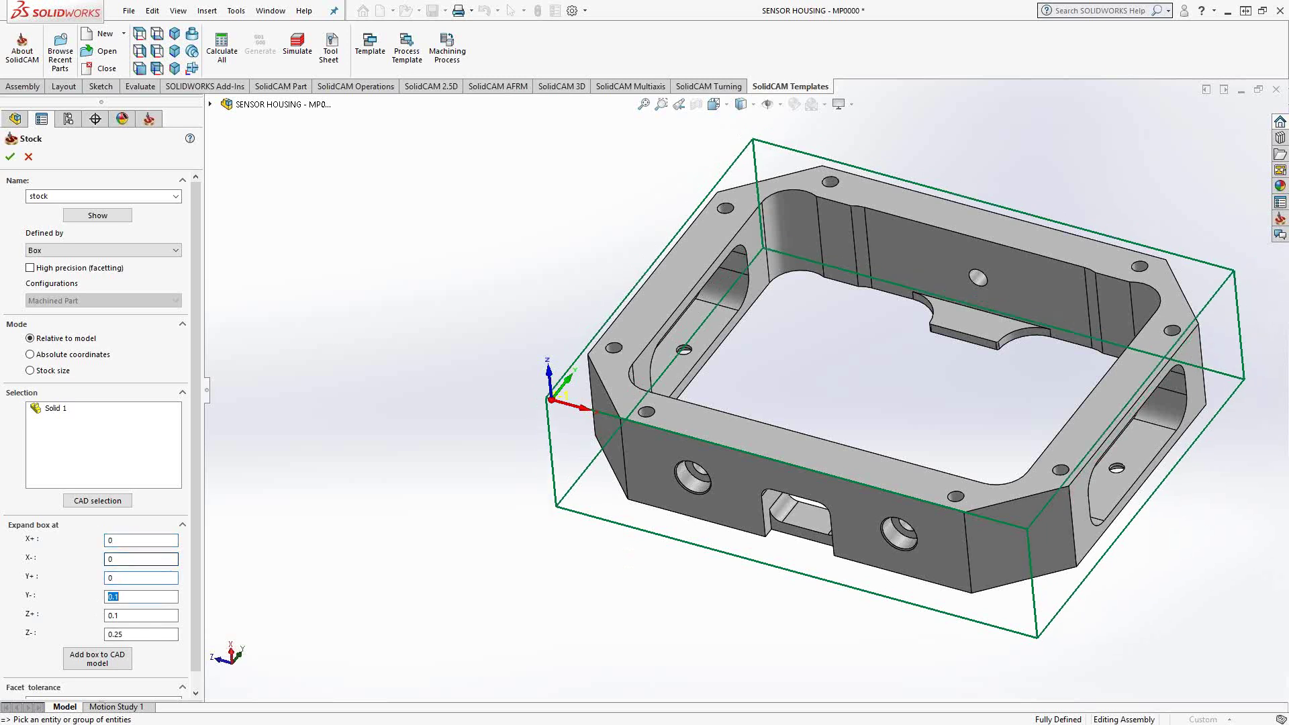
type("0")
key("Tab")
type("0")
key("Tab")
type("0")
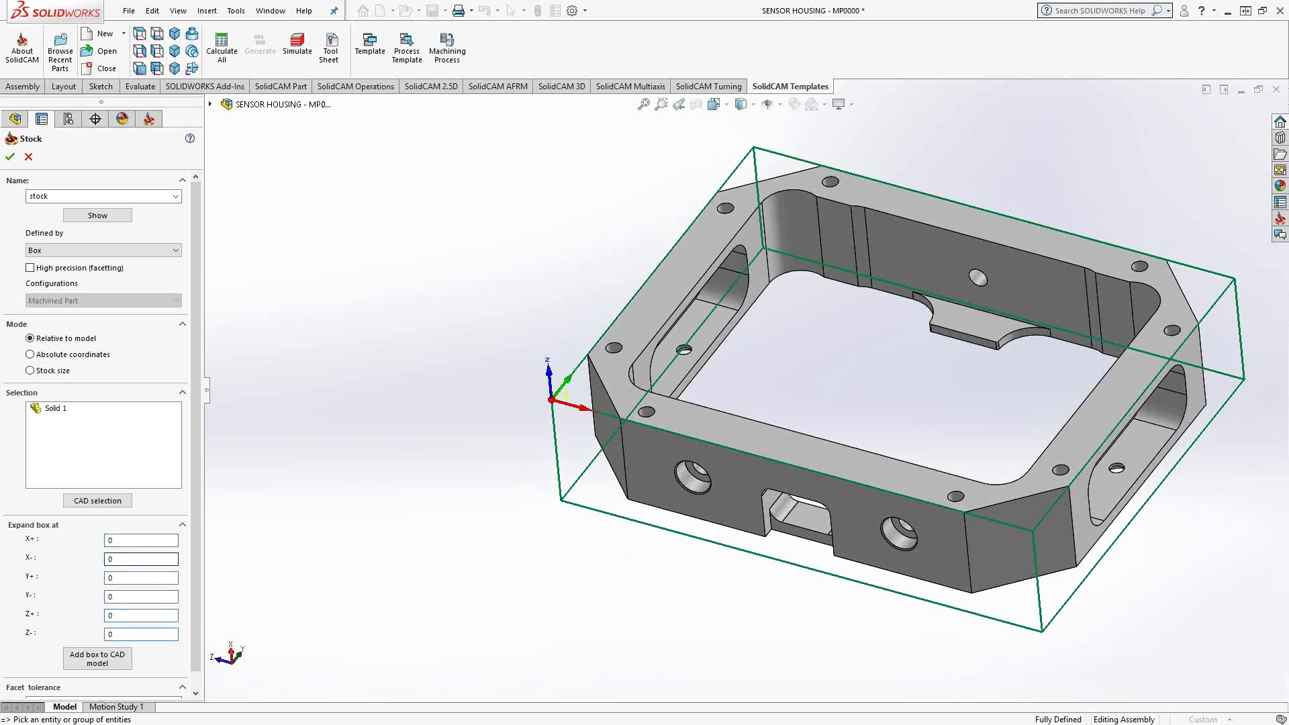
left_click(135, 615)
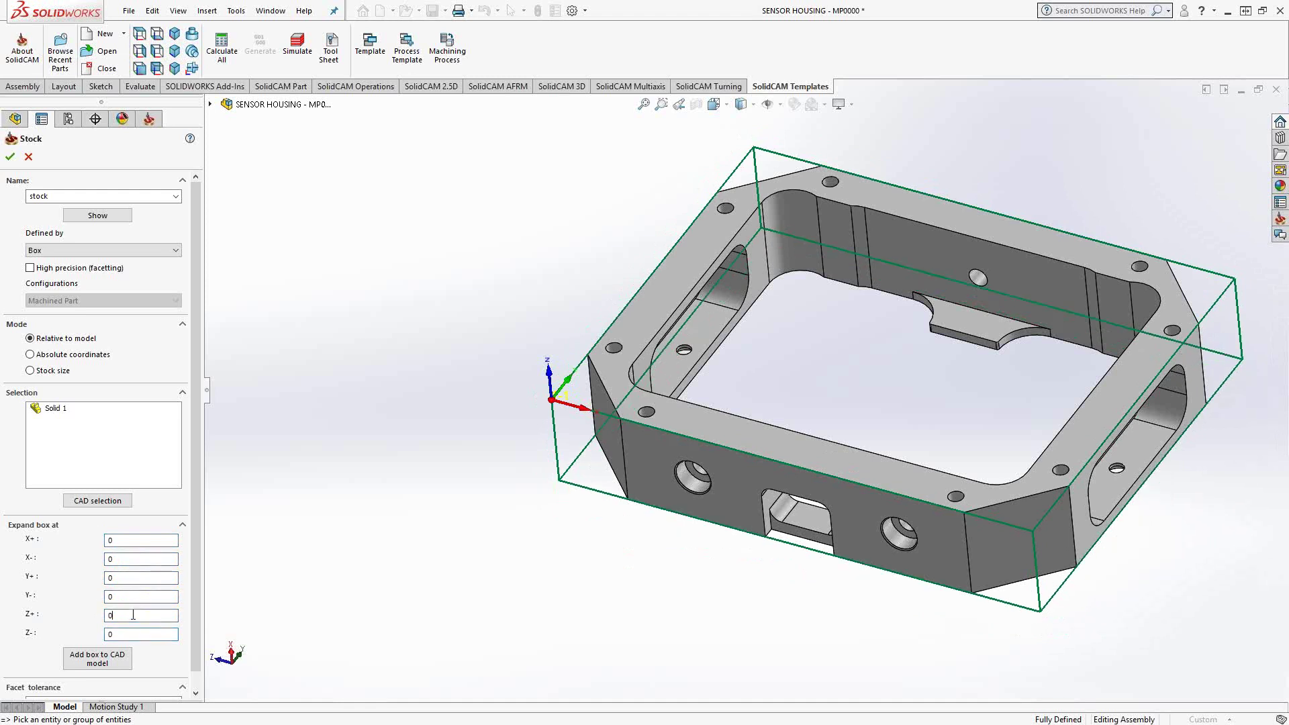
middle_click_drag(687, 452, 518, 406)
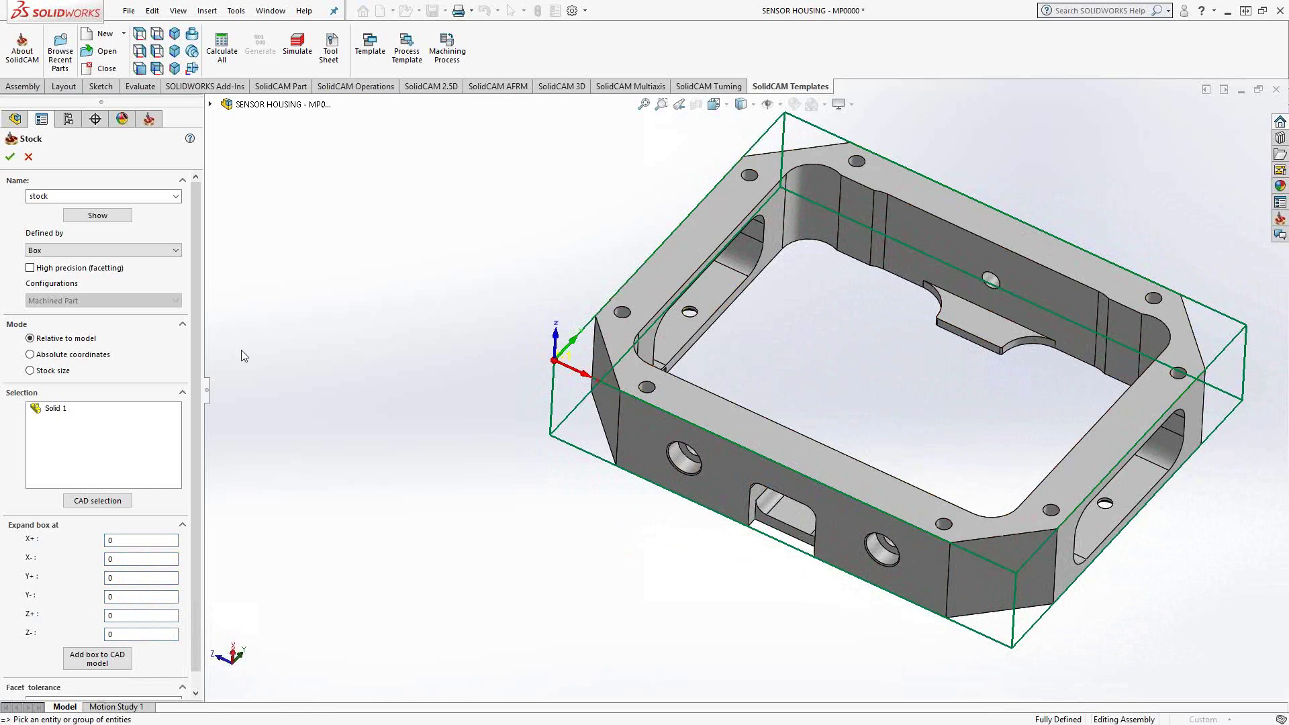
Step: Switch the box stock definition to Absolute coordinates
left_click(72, 358)
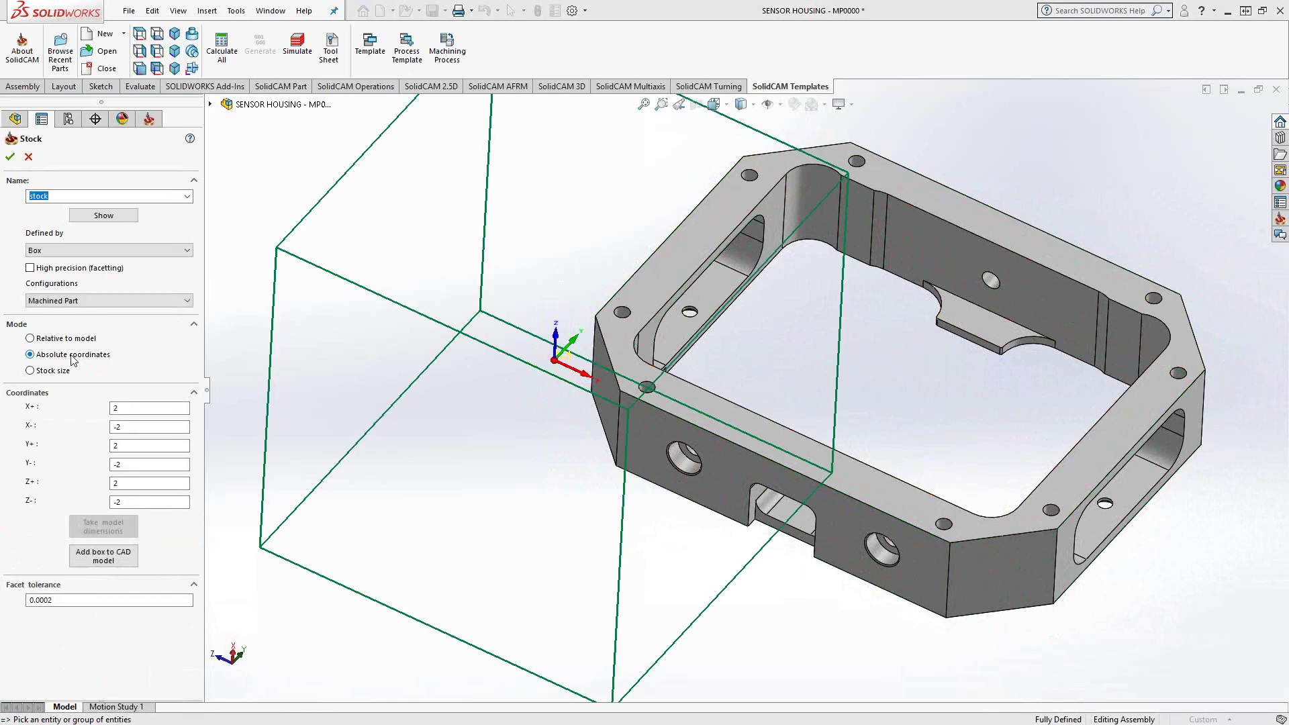
middle_click_drag(571, 388, 535, 361)
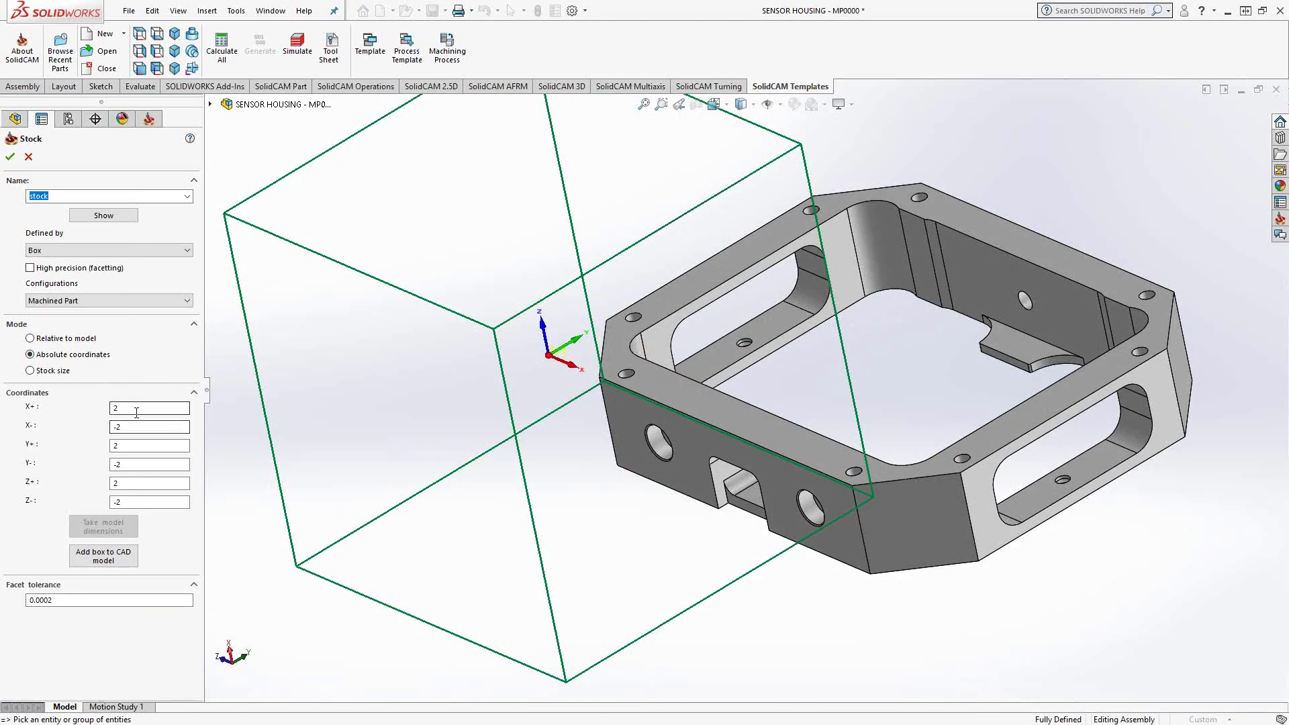
middle_click_drag(513, 391, 271, 450)
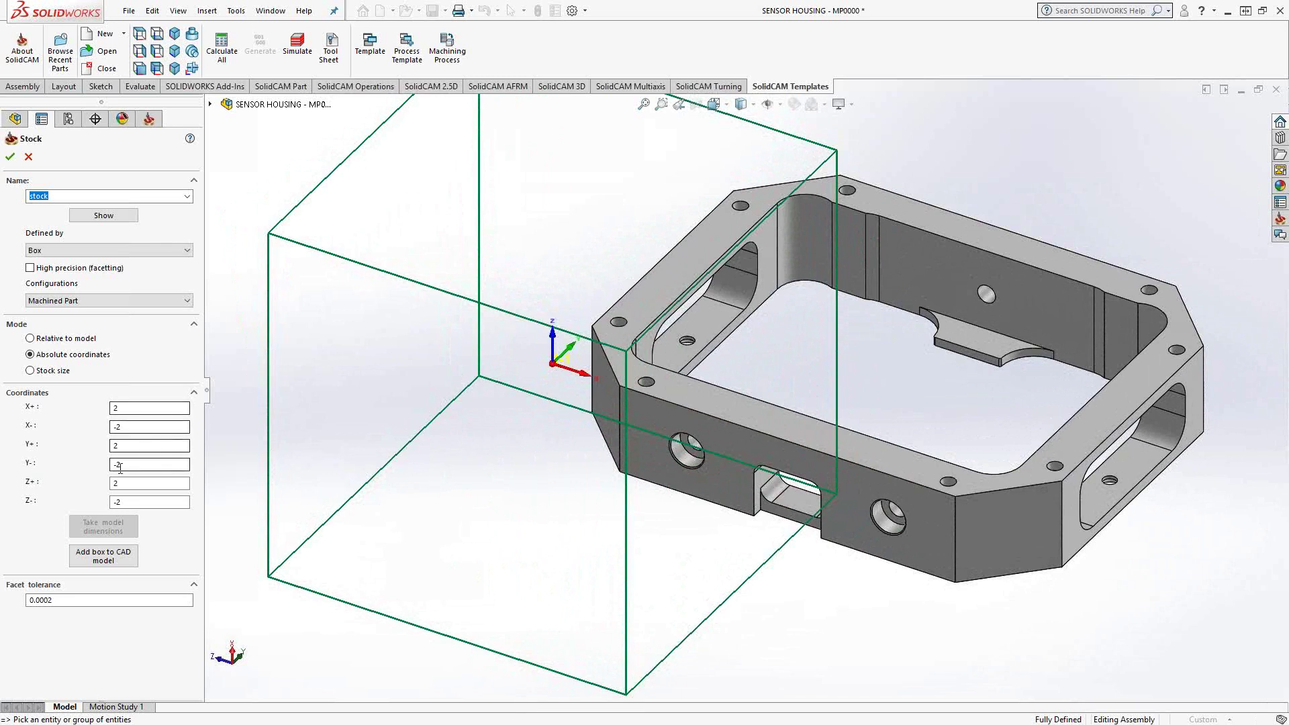
Step: Enter stock coordinates X+ 5, X− 0, Y+ 0, Y− 6, Z+ 0, Z− 1
left_click(134, 407)
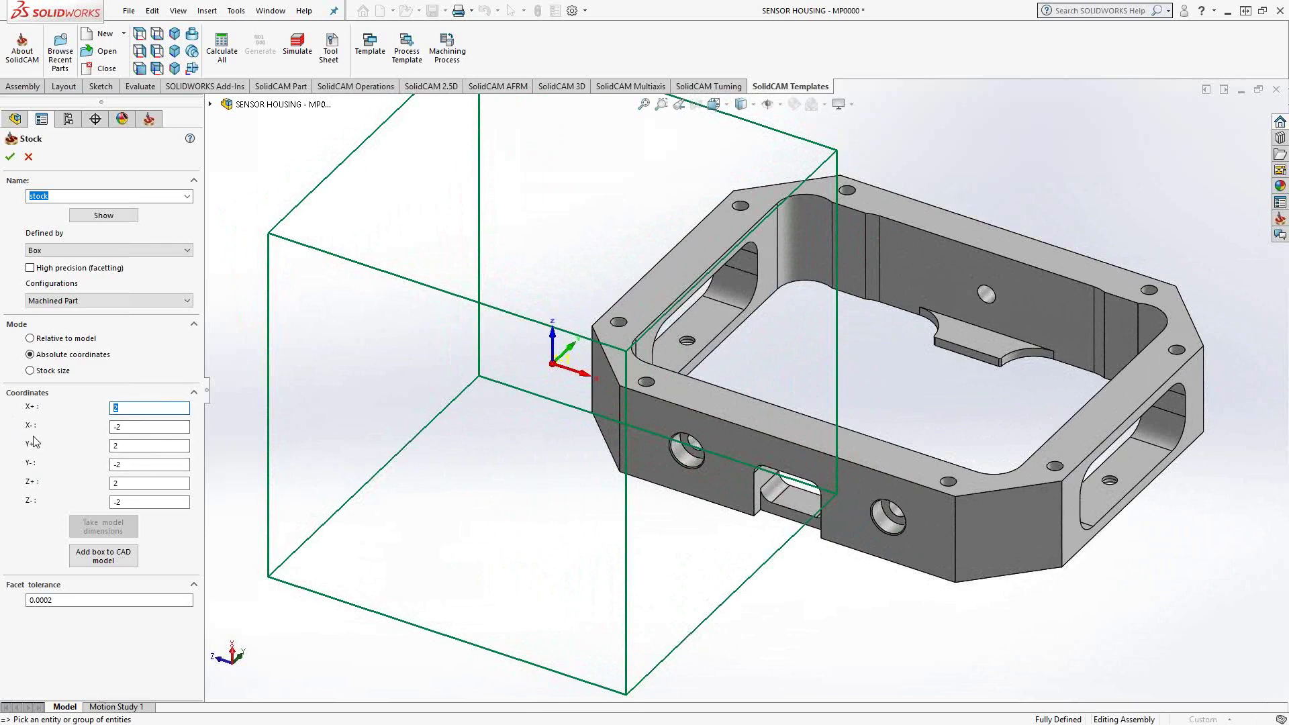
type("5")
key("Tab")
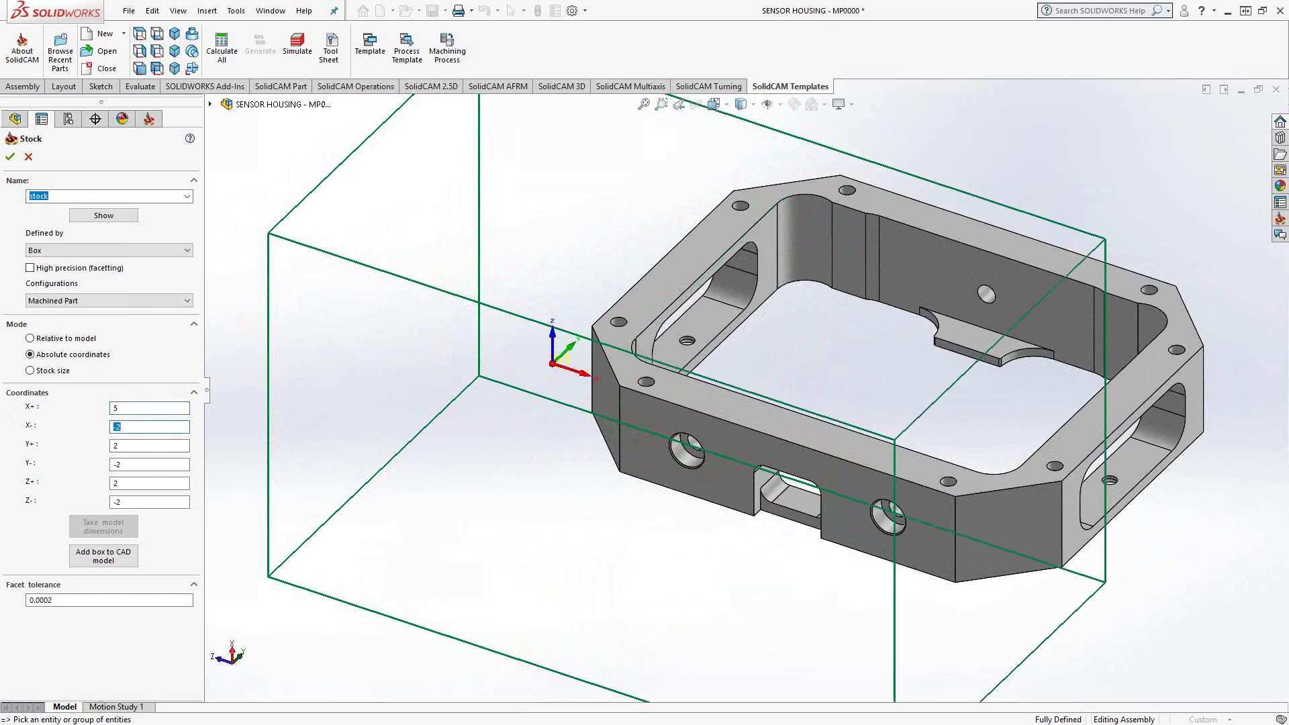
type("0")
key("Tab")
type("0")
key("Tab")
type("6")
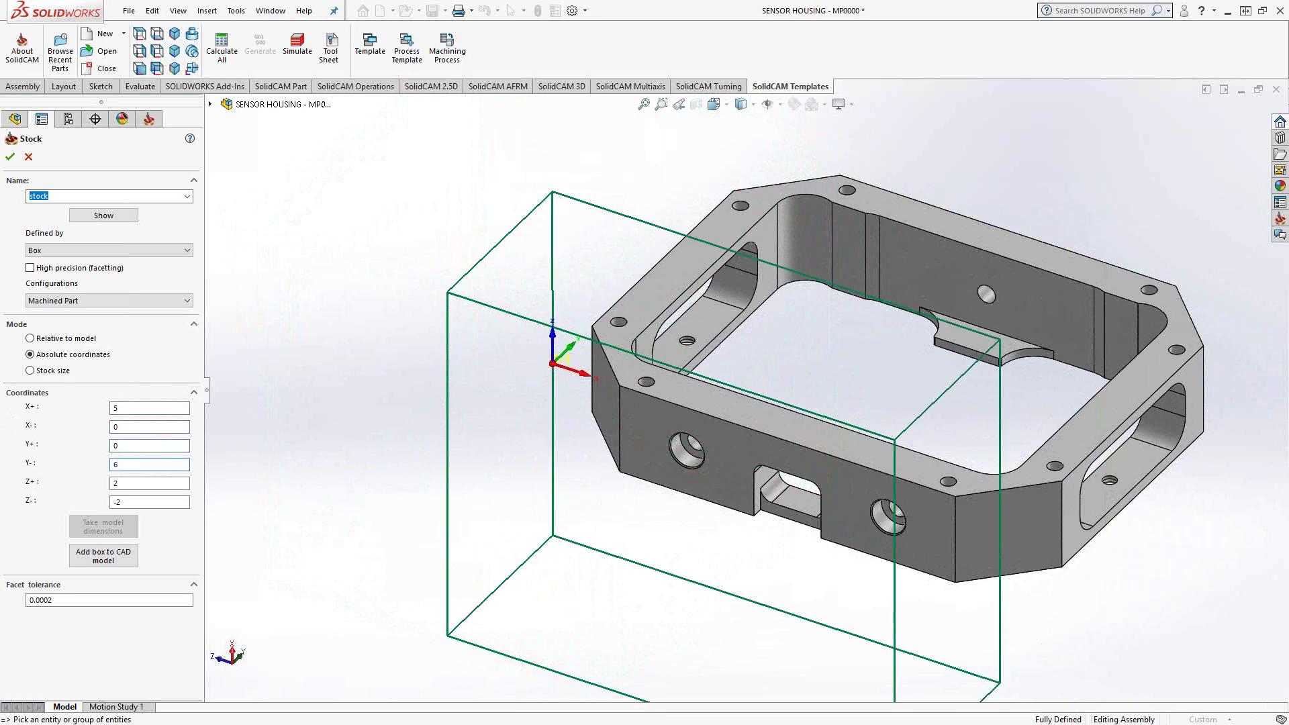
key("Tab")
key("Tab")
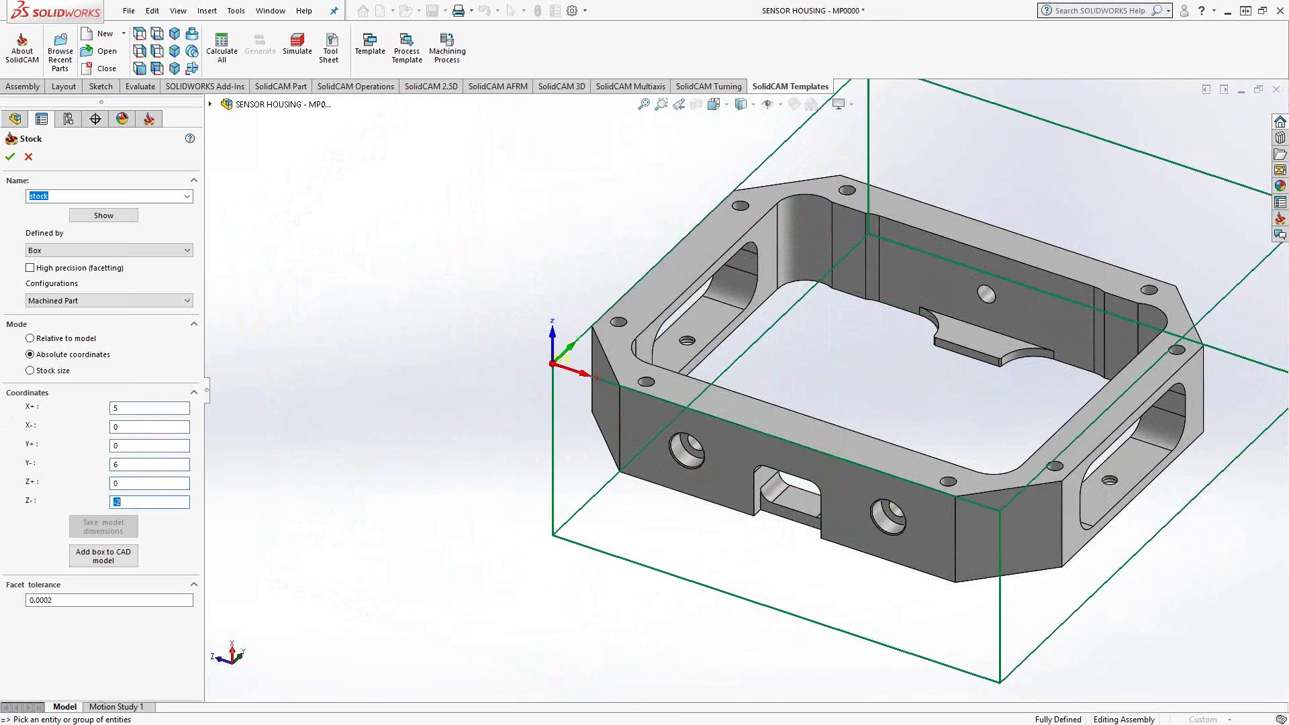
type("1")
left_click(180, 465)
middle_click_drag(682, 397, 685, 361)
scroll(691, 336, "up", 3)
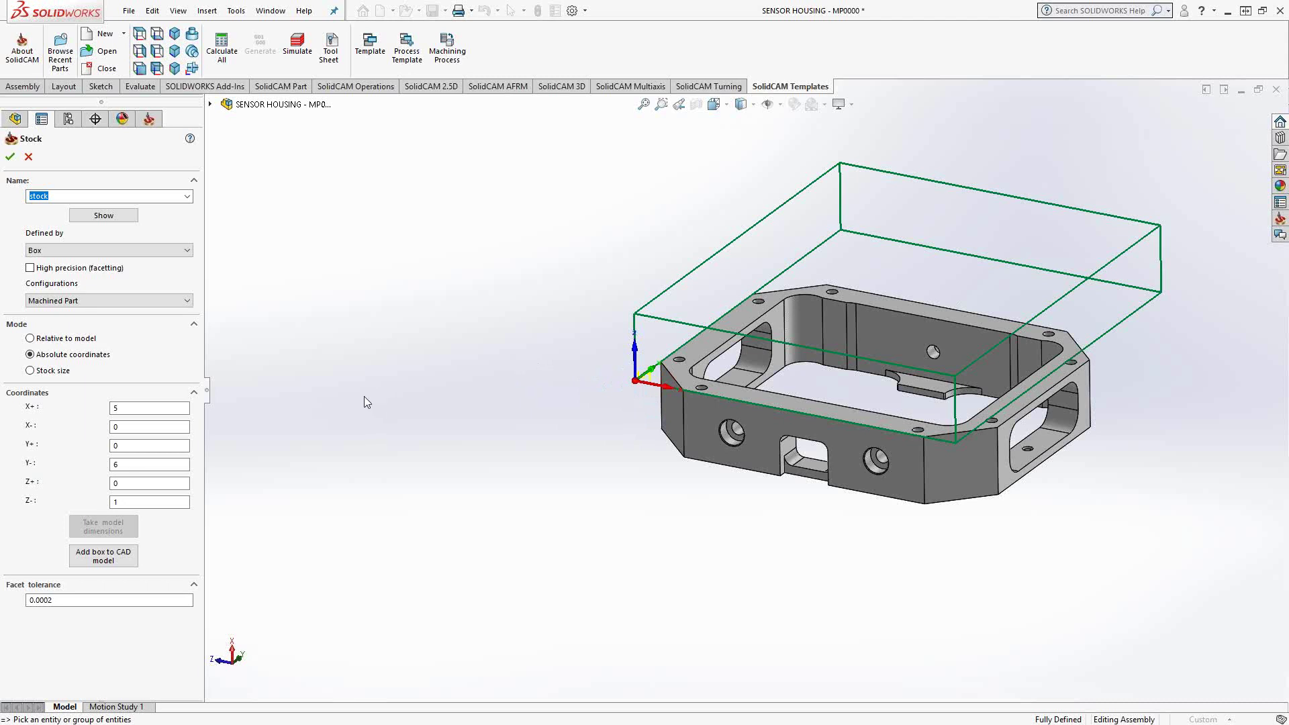
Step: Switch to Stock size mode and set the box size to X 5, Y 6, Z 2 inches
left_click(54, 371)
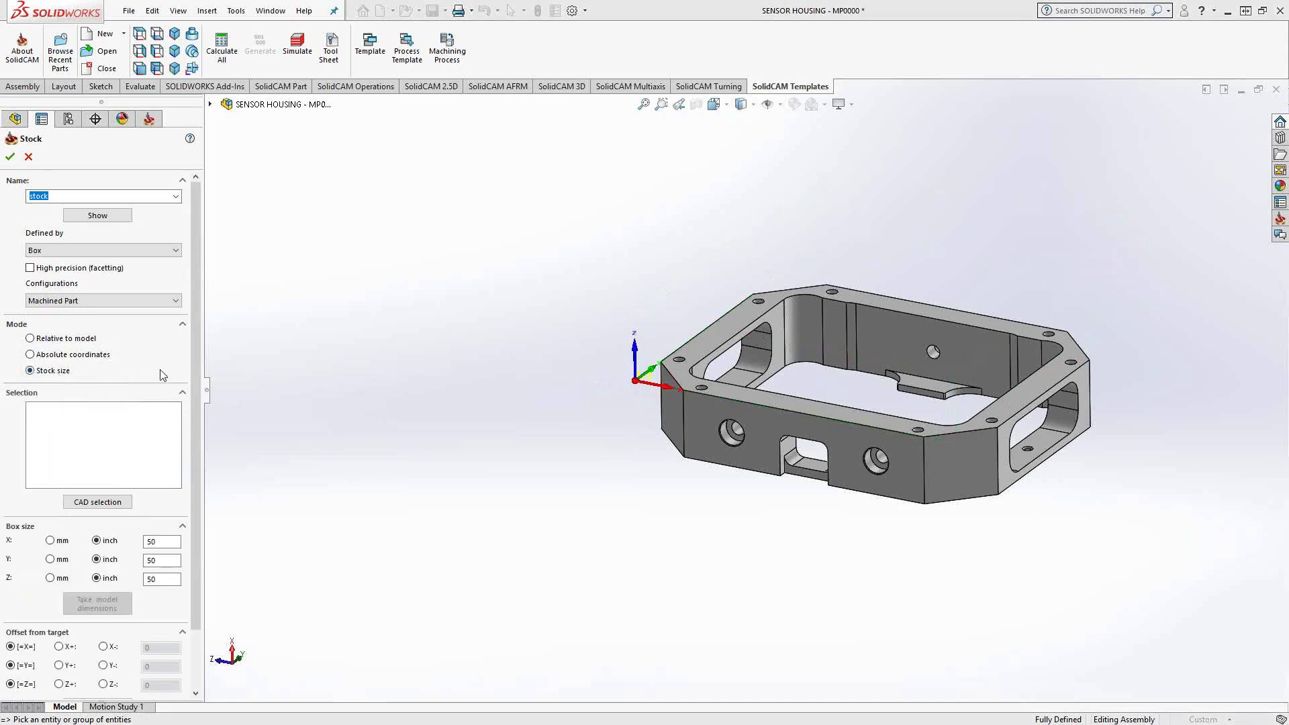
left_click_drag(196, 375, 197, 433)
double_click(164, 473)
type("5")
double_click(161, 492)
type("6")
left_click(162, 511)
double_click(162, 510)
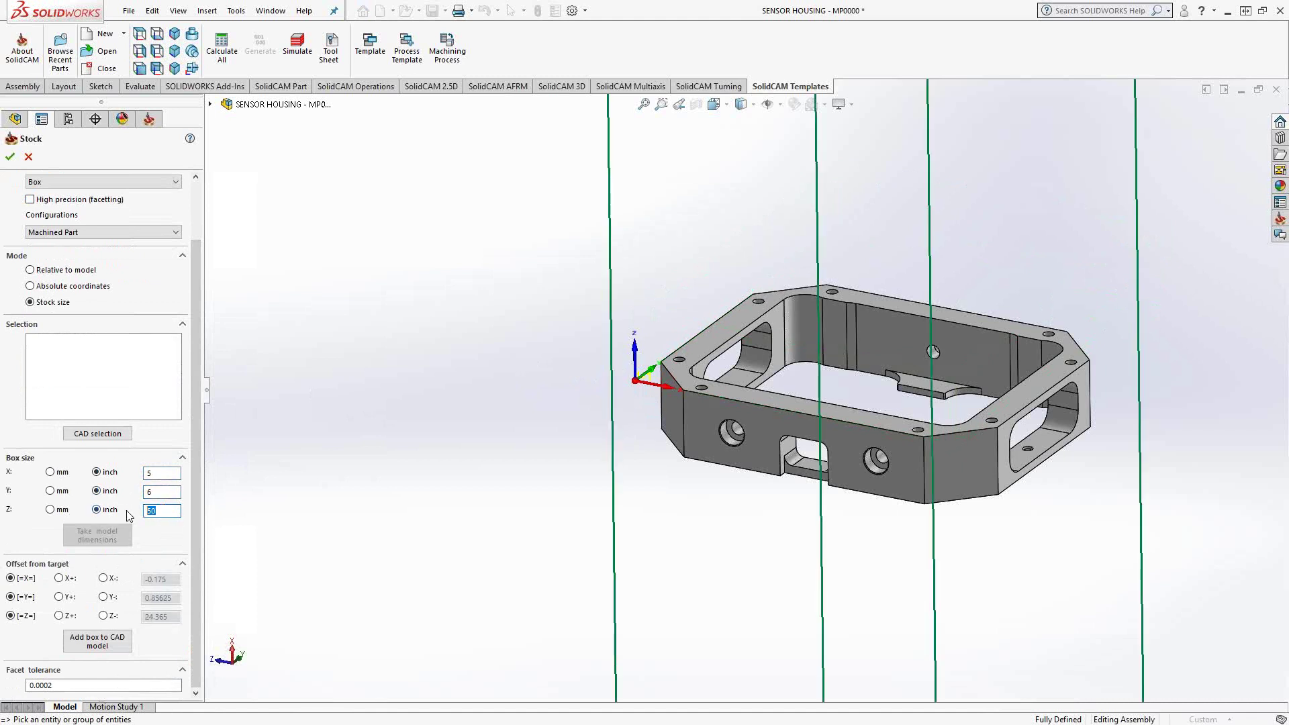
type("2")
left_click(166, 495)
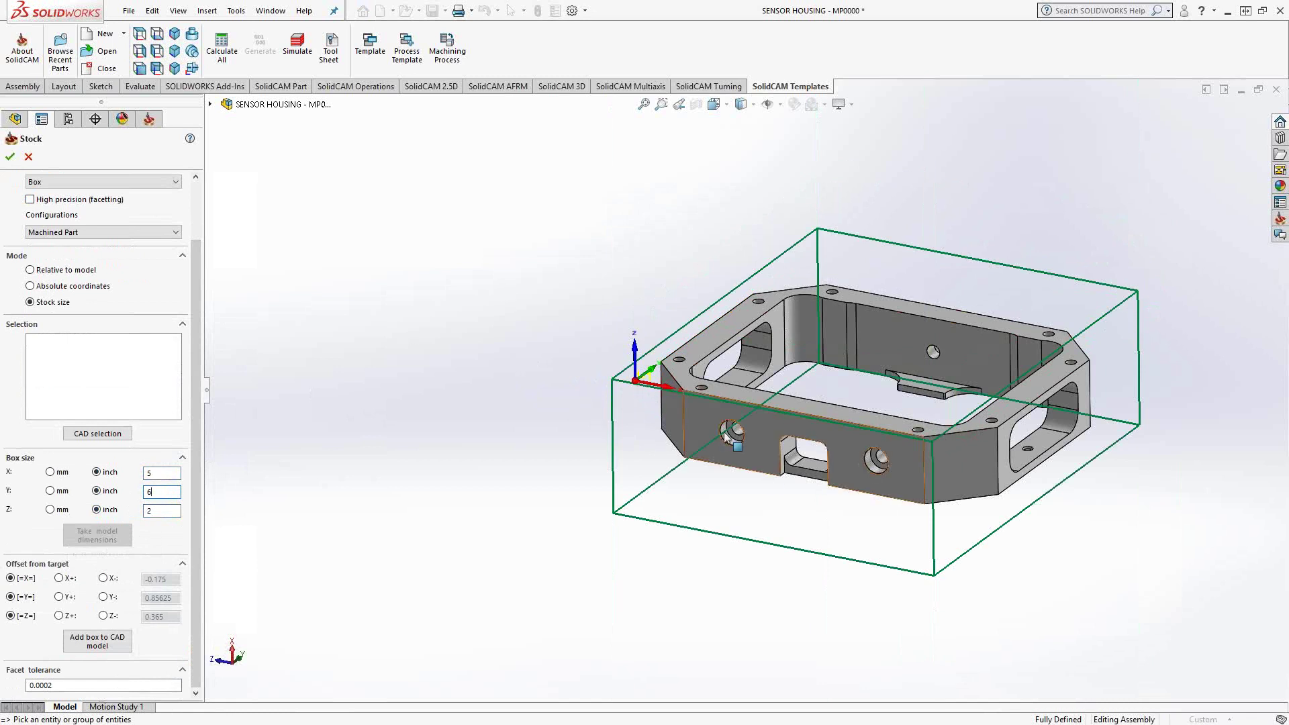
middle_click_drag(776, 454, 766, 424)
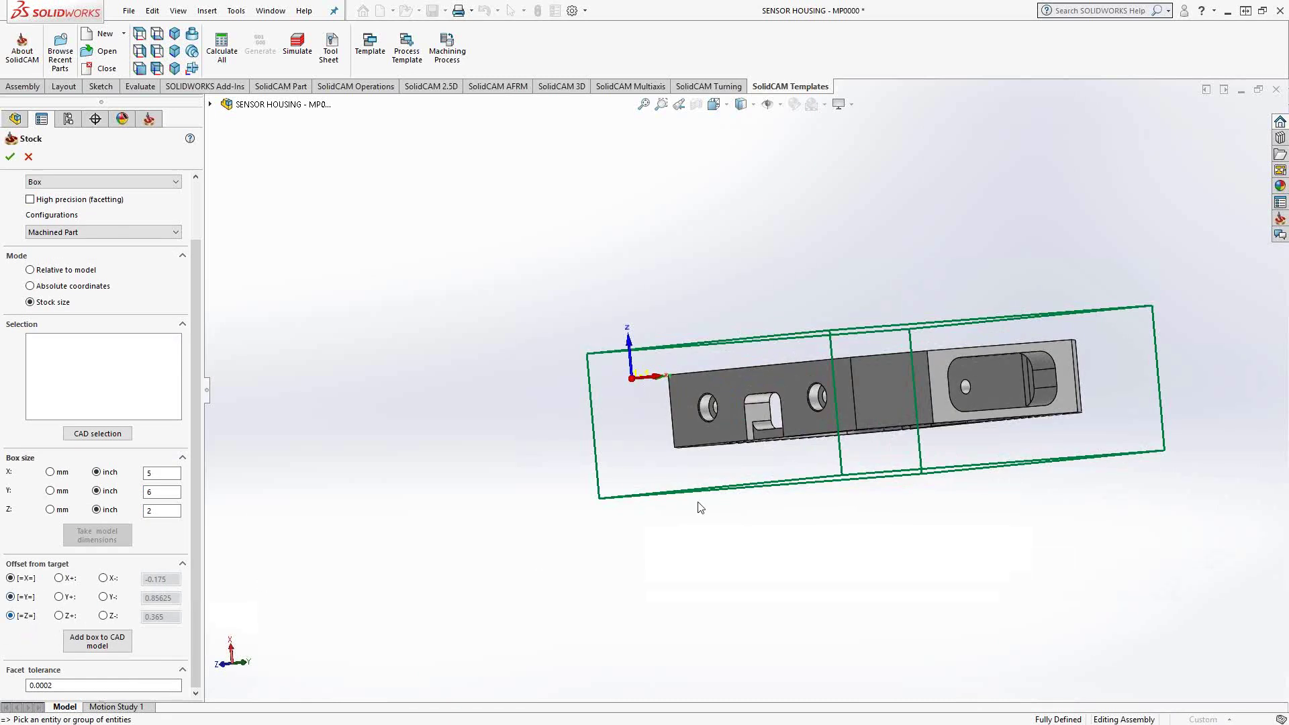
mouse_move(713, 409)
middle_mouse_down()
mouse_move(722, 399)
mouse_move(668, 573)
mouse_move(677, 695)
mouse_move(668, 484)
mouse_move(705, 376)
mouse_move(731, 401)
middle_mouse_up()
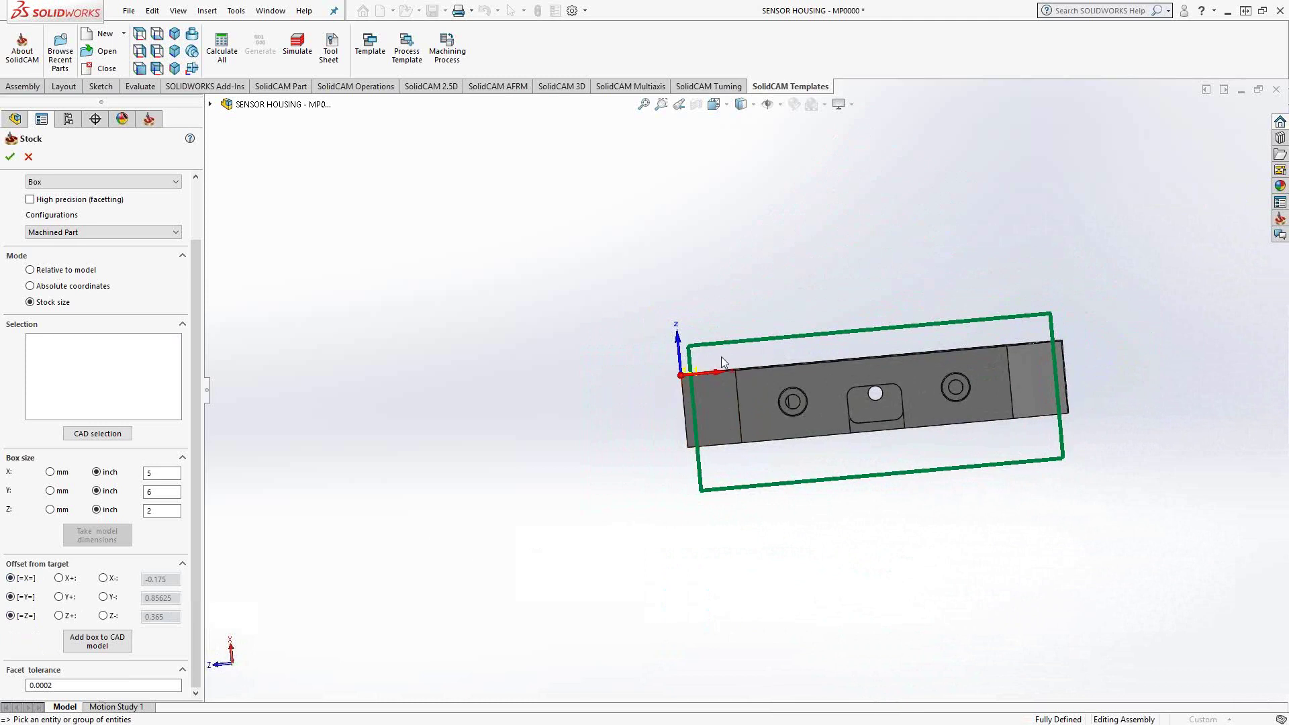
Step: Offset the stock box 0.01 from the target at Z+
left_click(59, 616)
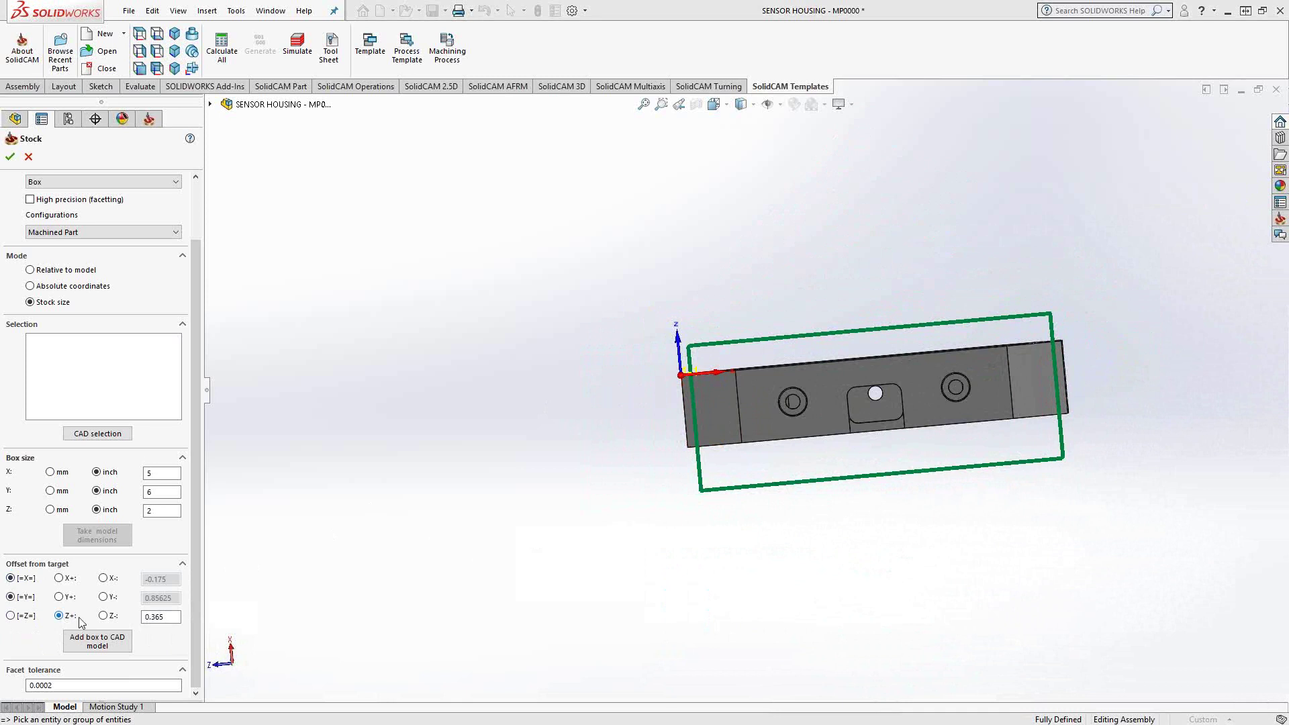
double_click(159, 616)
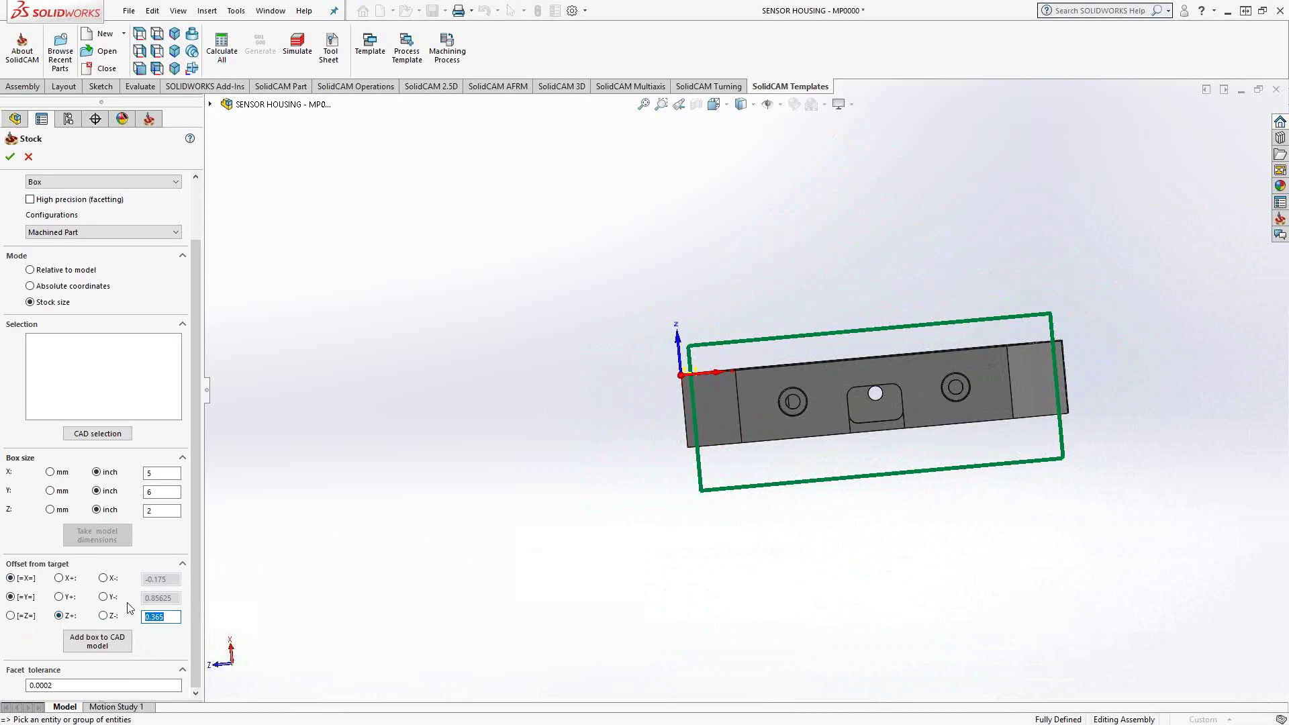
type(".01")
left_click(166, 511)
scroll(706, 341, "down", 4)
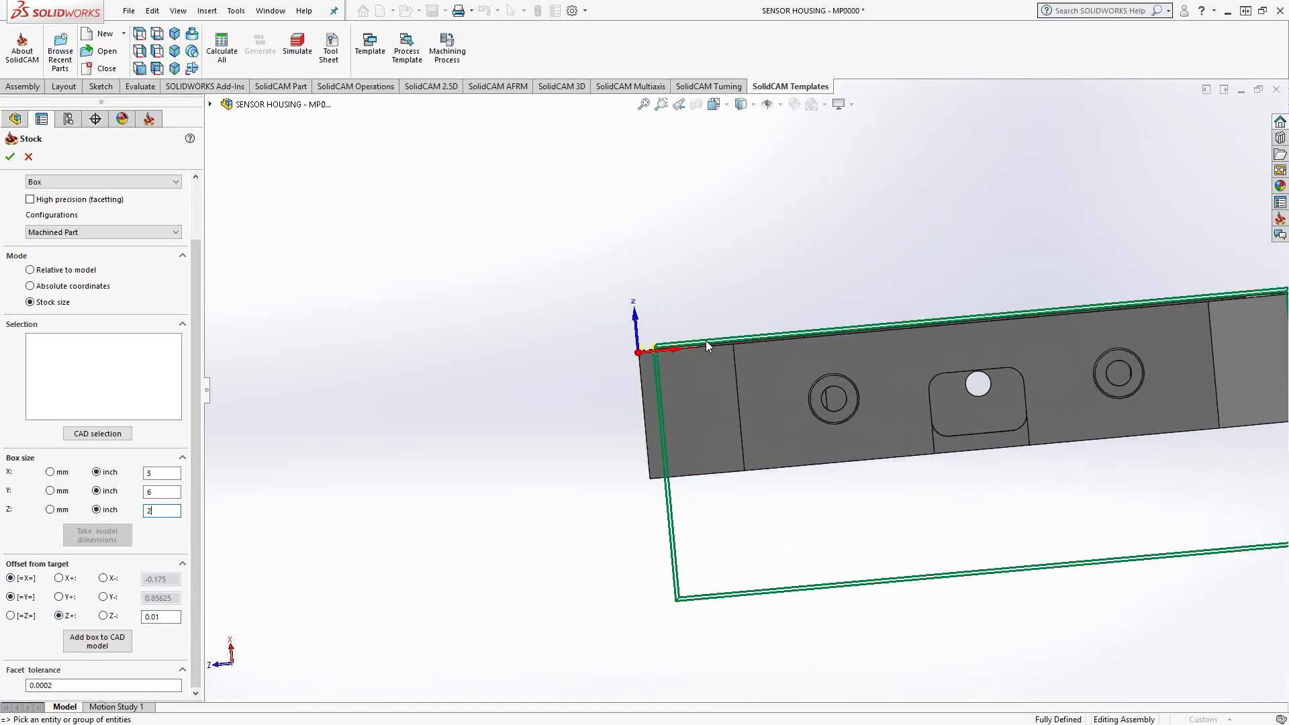
scroll(691, 406, "up", 3)
scroll(702, 413, "down", 4)
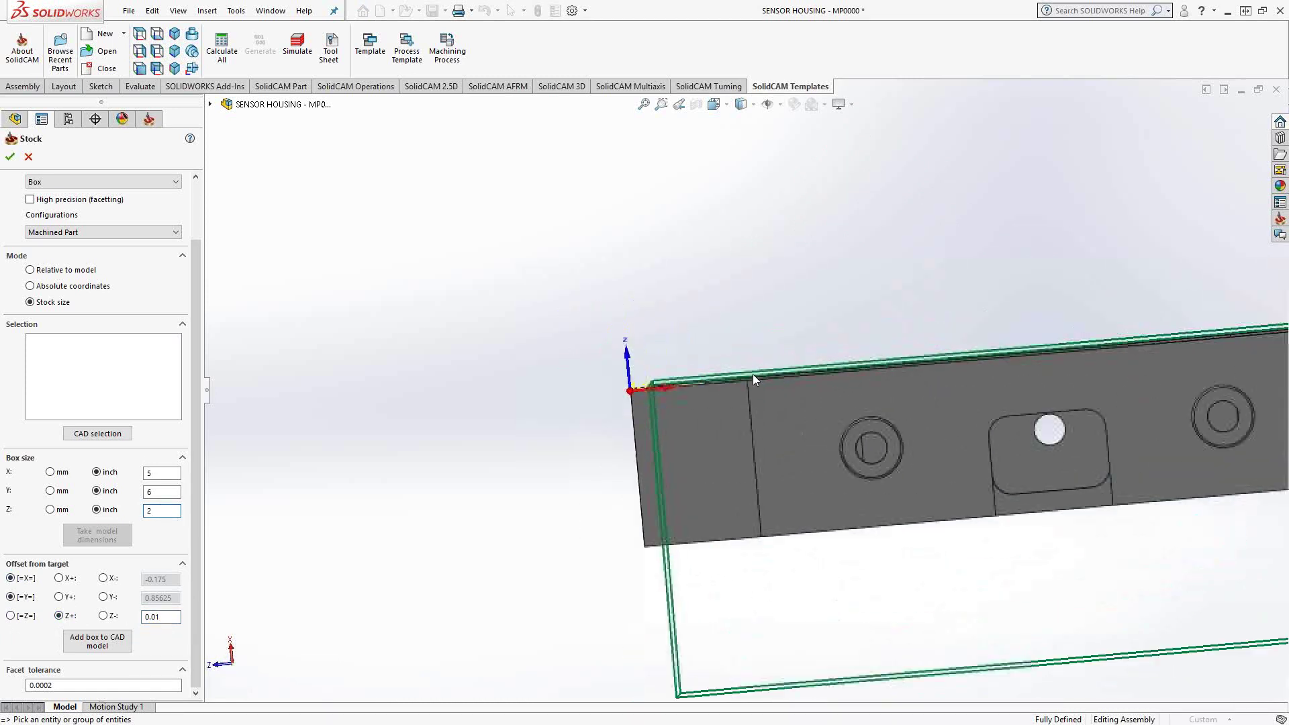
Step: View the part's front face Normal To and inspect the stock gap, then return to 3D
right_click(798, 439)
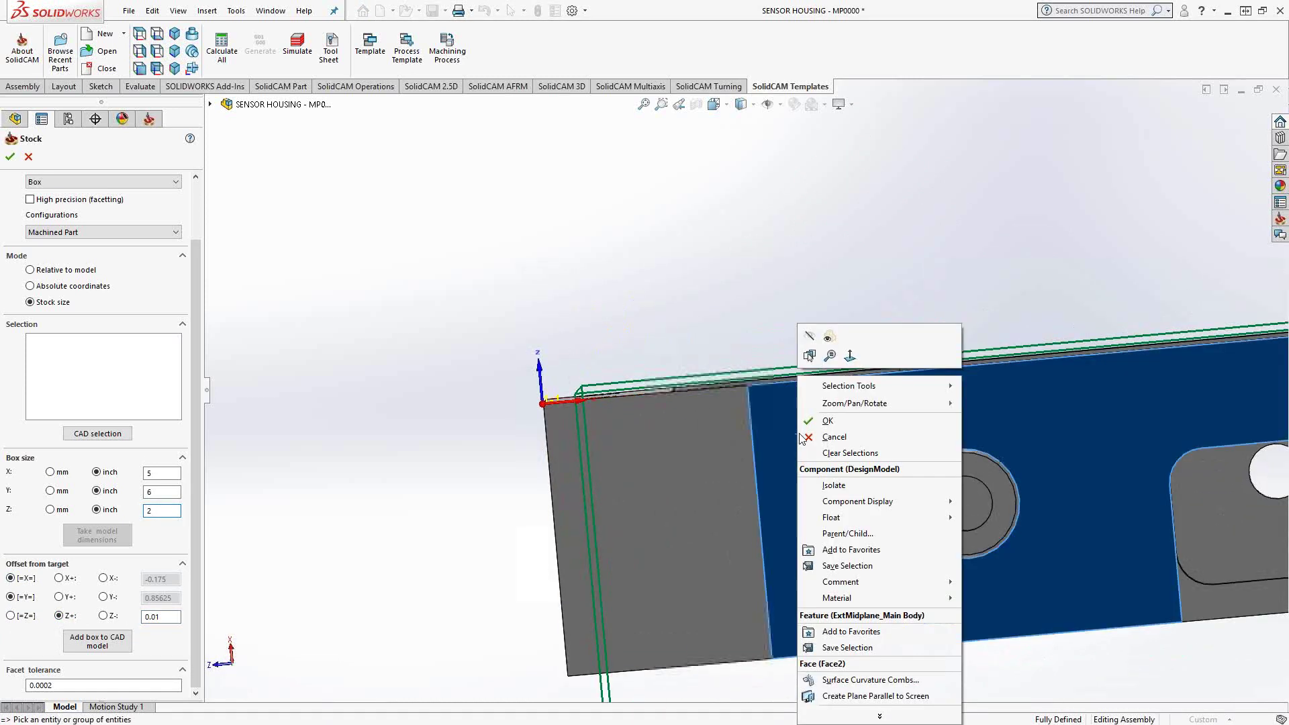
left_click(853, 359)
scroll(827, 293, "down", 8)
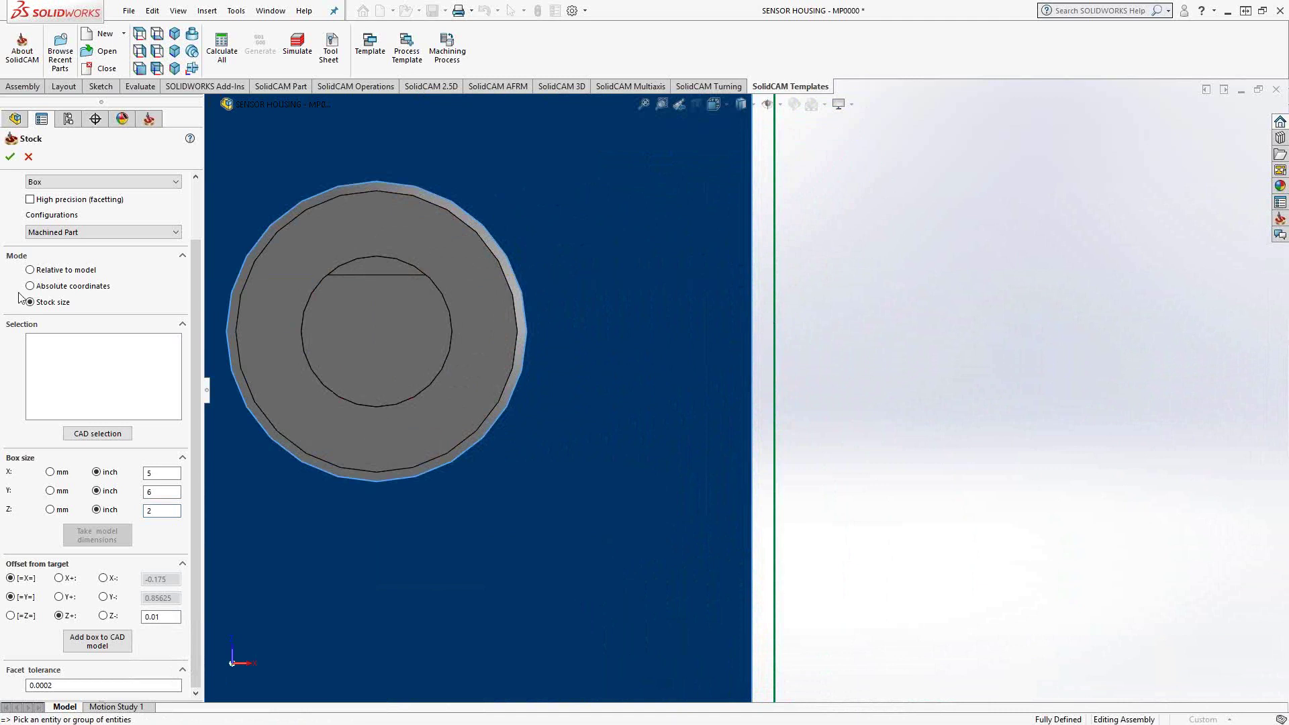
scroll(443, 373, "up", 5)
scroll(443, 372, "up", 5)
middle_click_drag(564, 433, 575, 373)
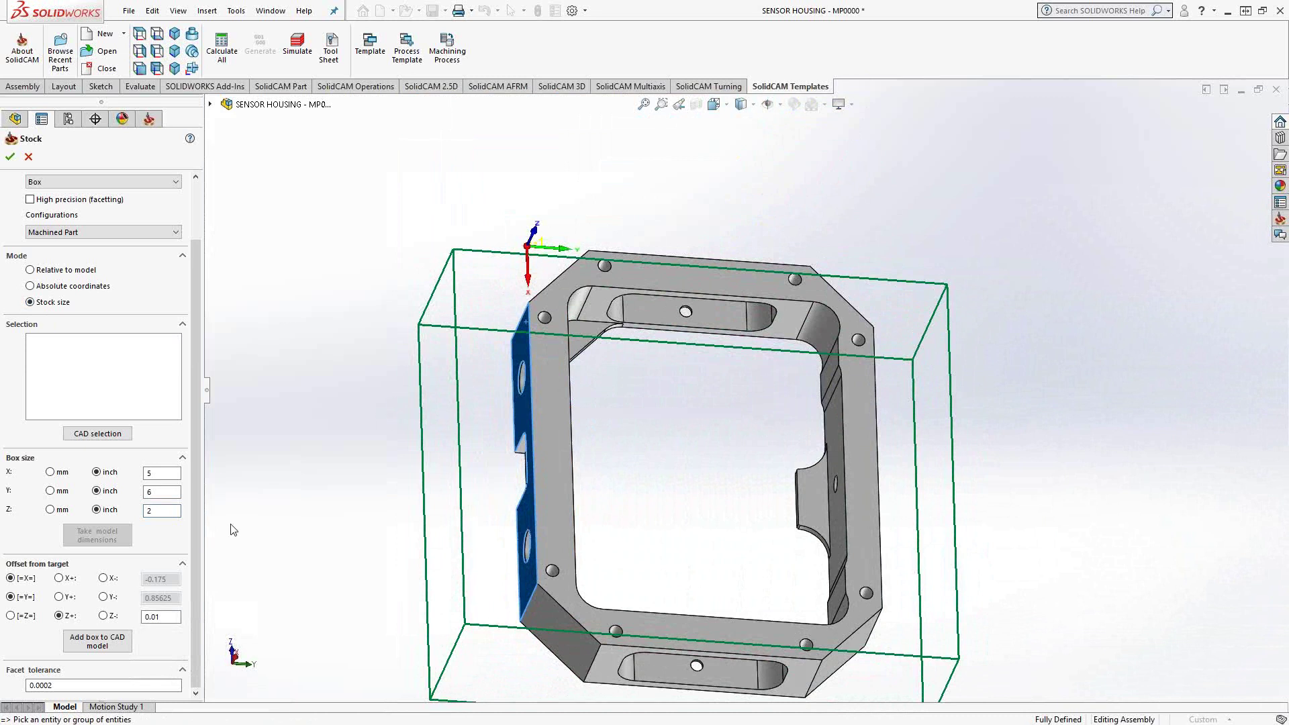
Step: Add the box stock to the CAD model and accept it, then set housing Solid 1 as Target
left_click(111, 643)
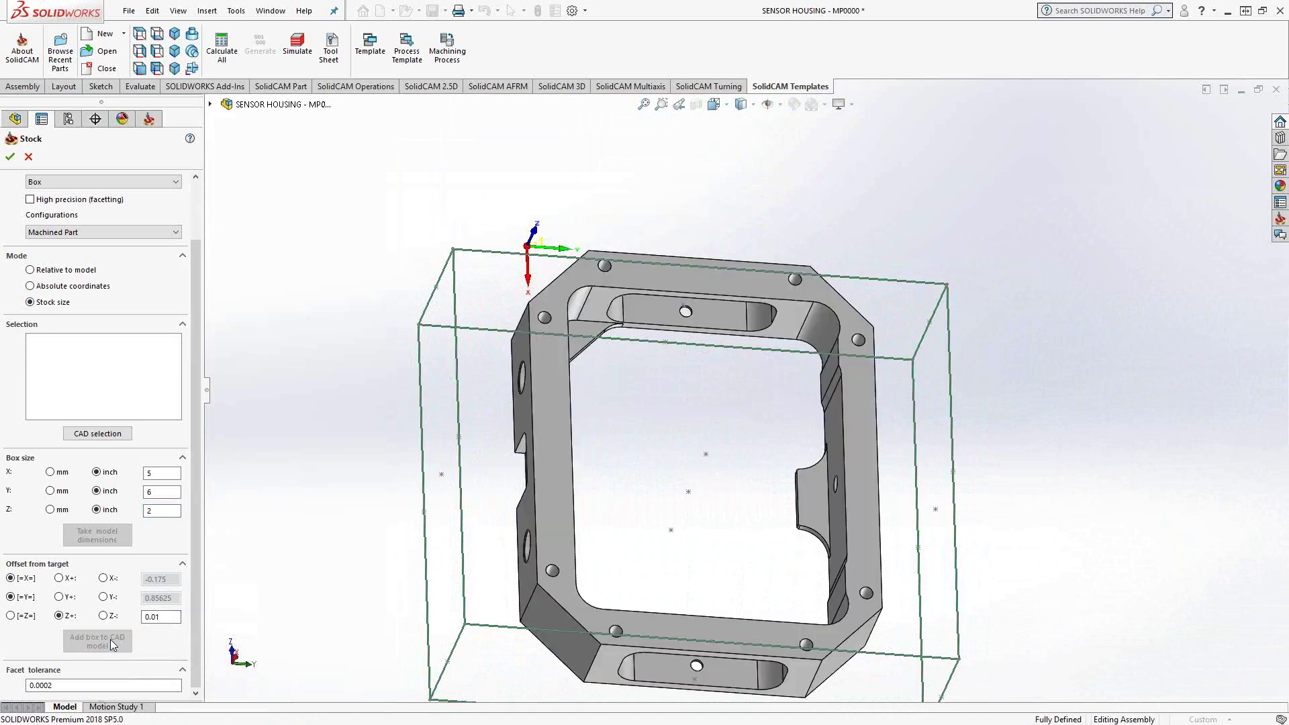
left_click(10, 158)
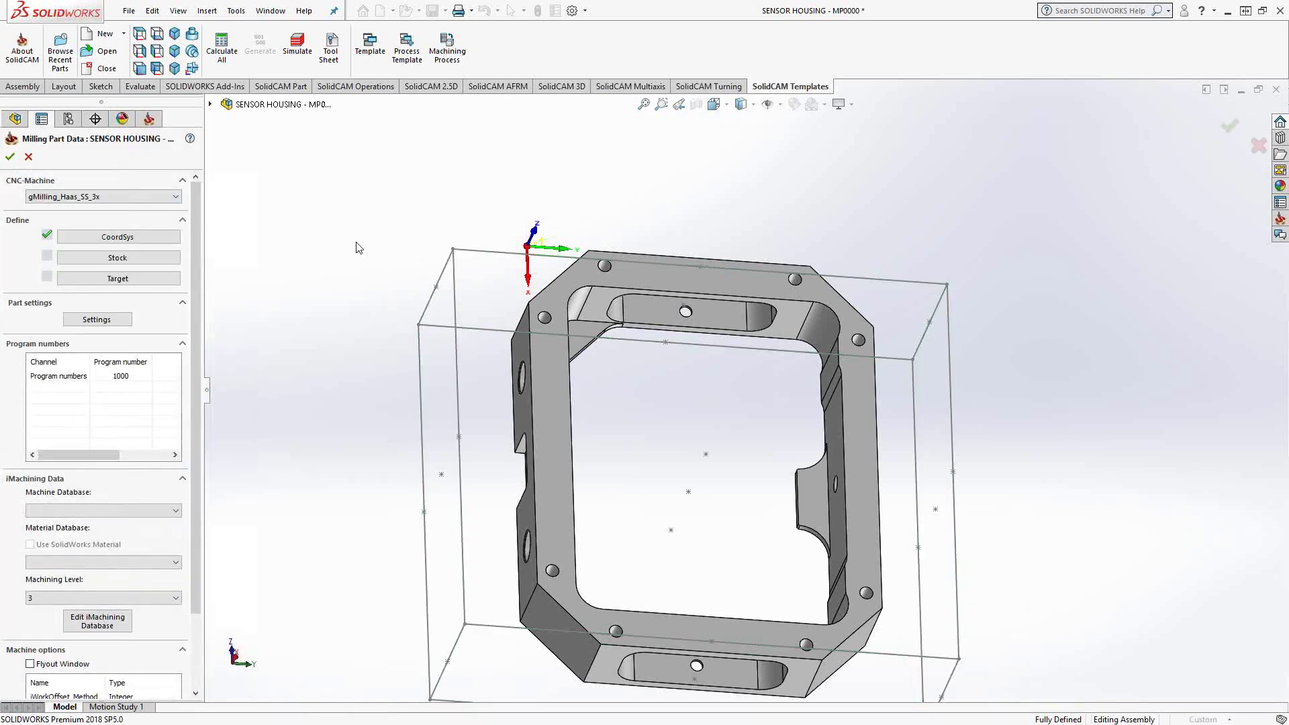
left_click(129, 279)
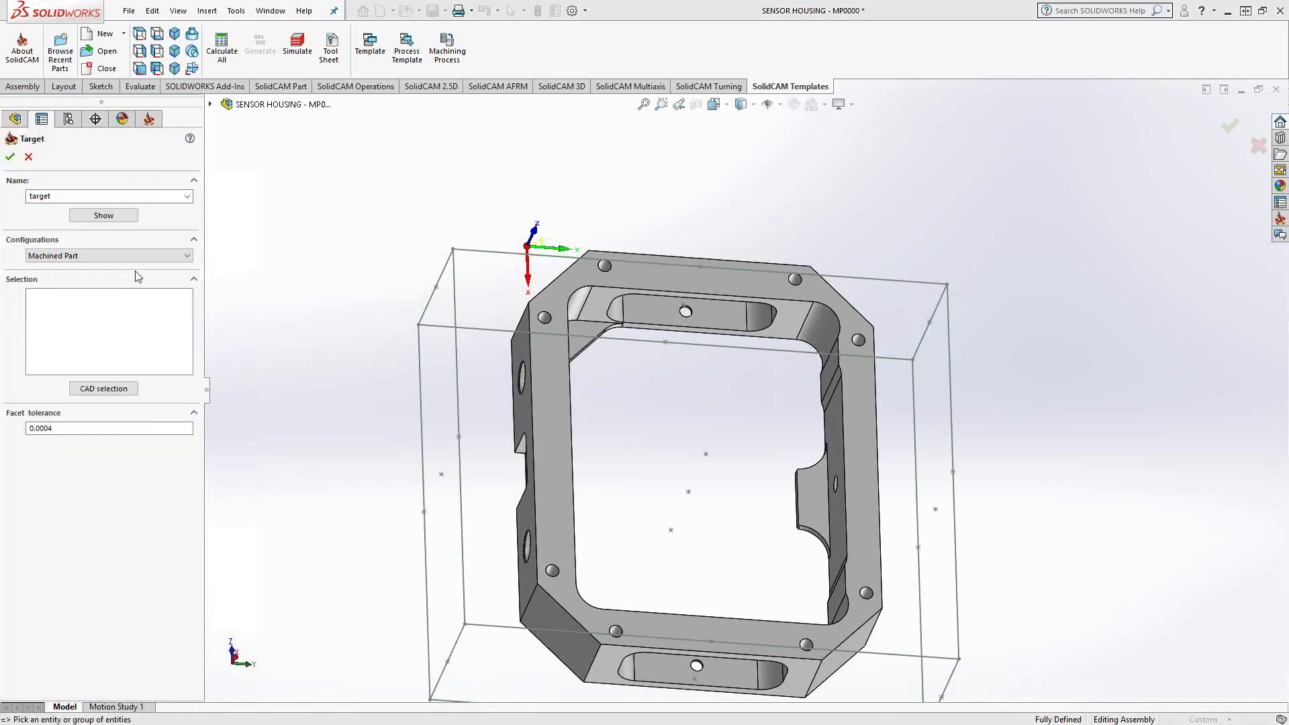
left_click(657, 276)
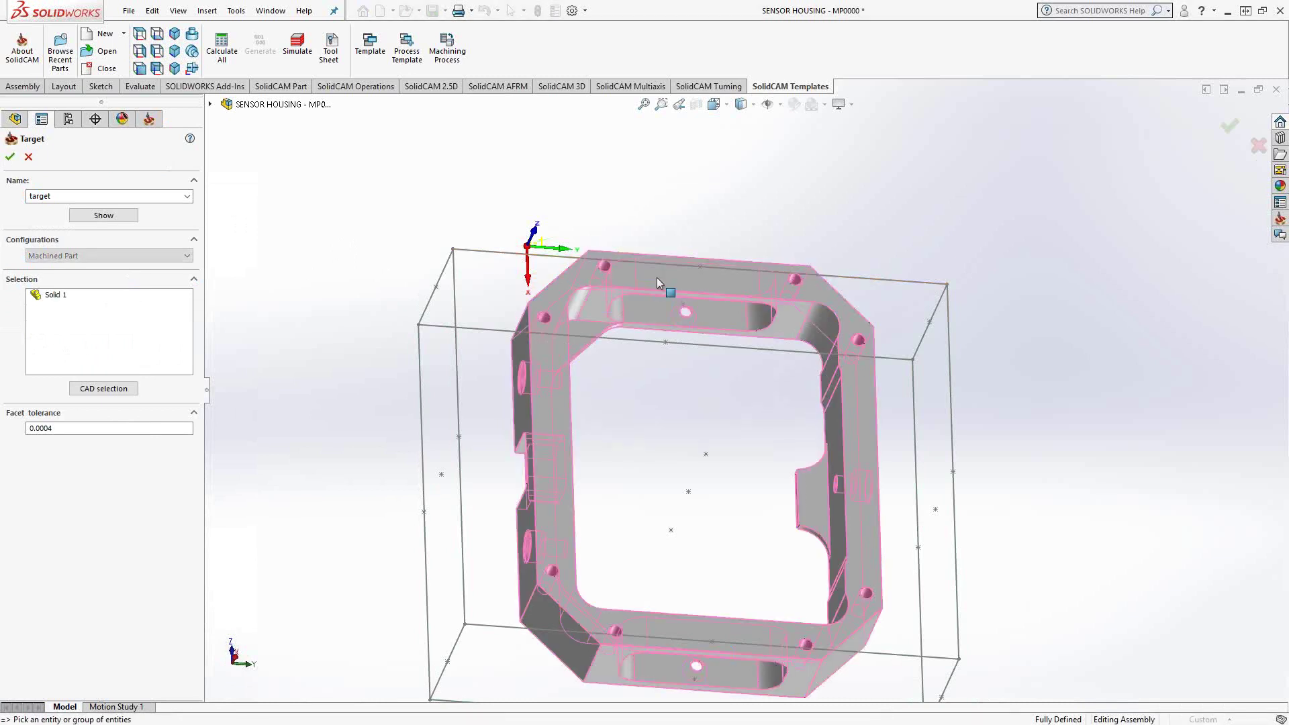
left_click(9, 159)
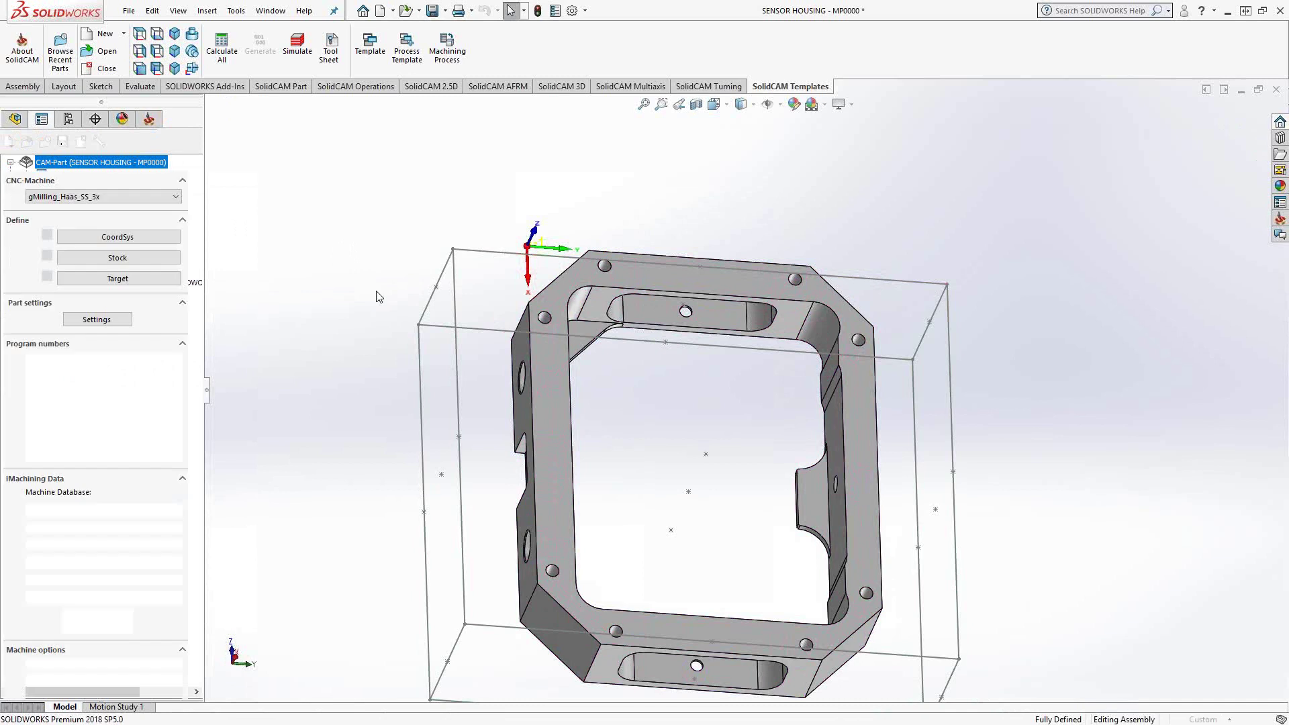